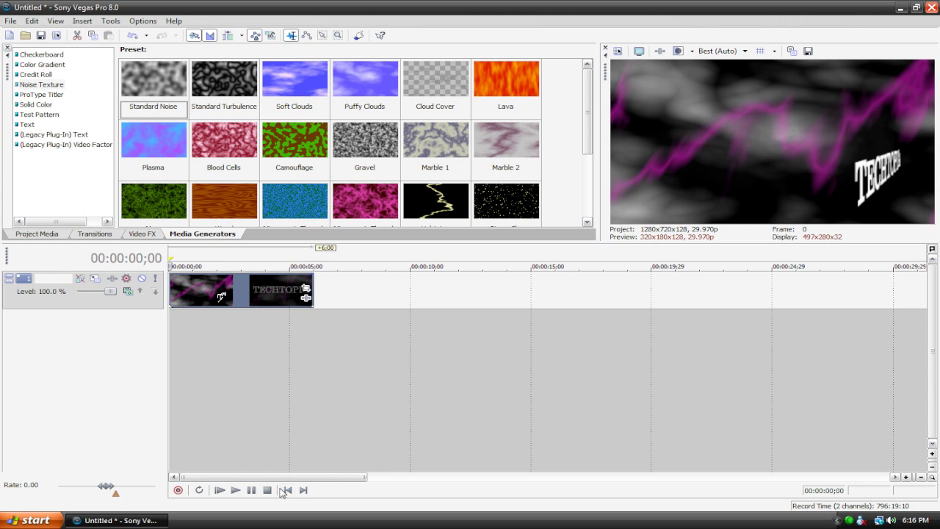
Delete both clips from the track, leaving an empty timeline and black preview
{"action": "left_click", "coordinate": [232, 293]}
{"action": "key", "text": "Delete"}
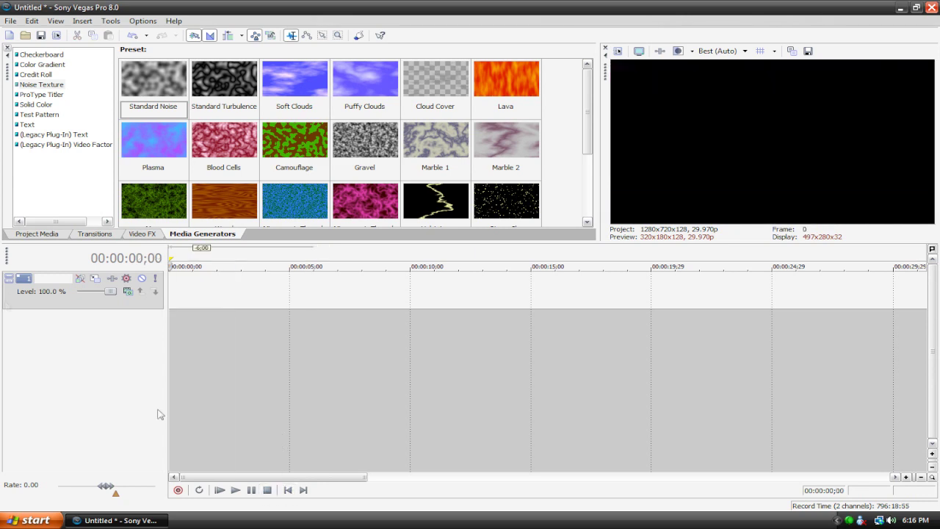
Start a new project without saving the old one and show the Media Generators presets
{"action": "left_click", "coordinate": [10, 35]}
{"action": "left_click", "coordinate": [474, 217]}
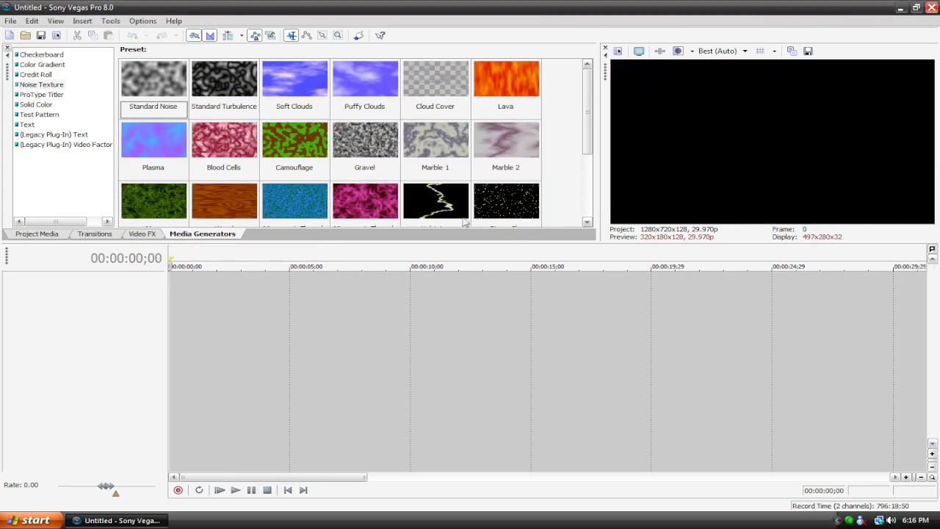
{"action": "scroll", "coordinate": [588, 129], "scroll_direction": "down", "scroll_amount": 1}
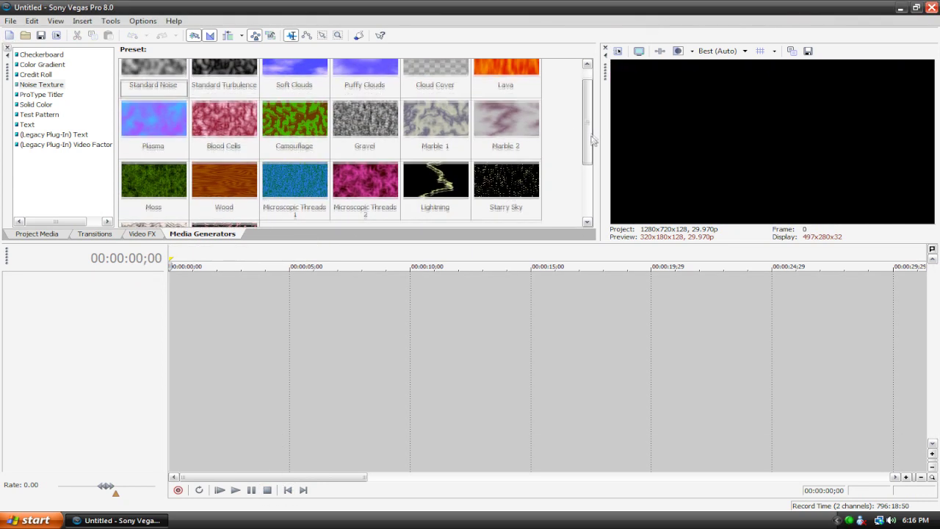
{"action": "scroll", "coordinate": [588, 129], "scroll_direction": "up", "scroll_amount": 1}
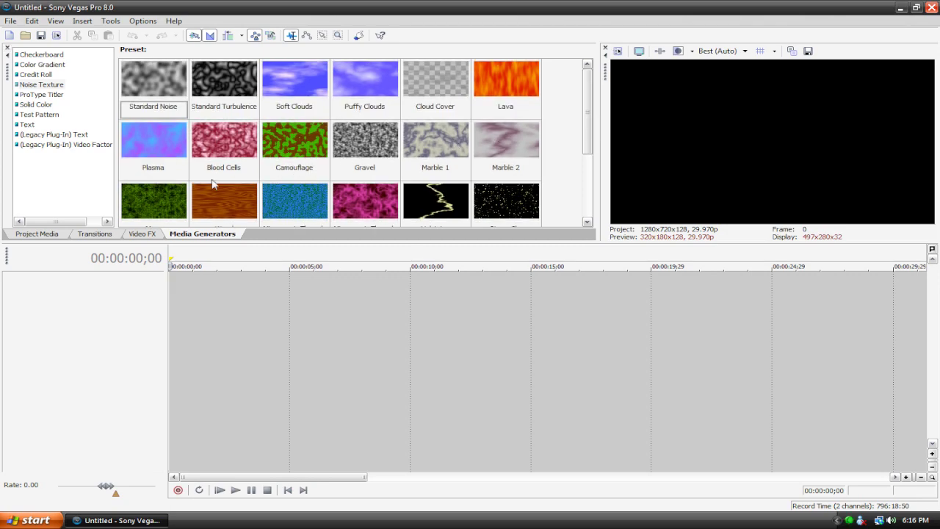
{"action": "left_click", "coordinate": [56, 21]}
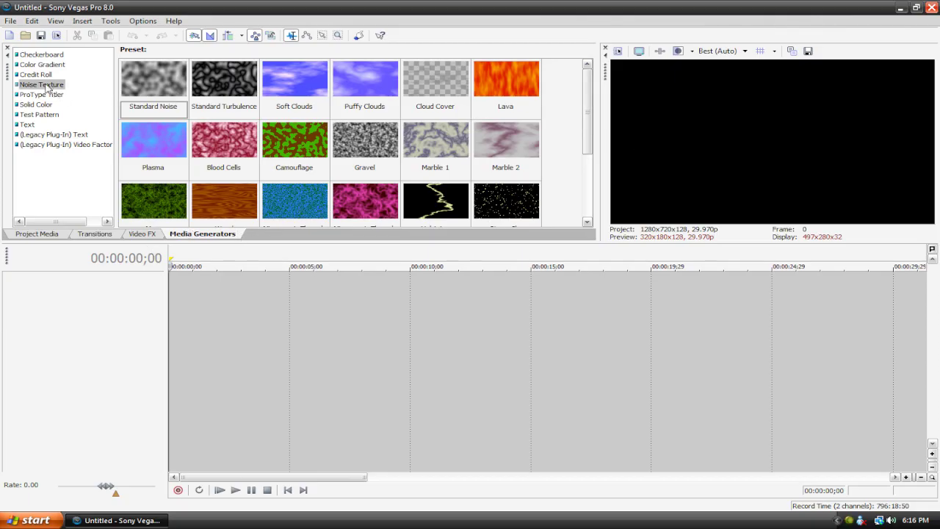
Add a Puffy Clouds clip at the timeline start and set its Color A to black
{"action": "left_click_drag", "start_coordinate": [369, 80], "coordinate": [176, 288]}
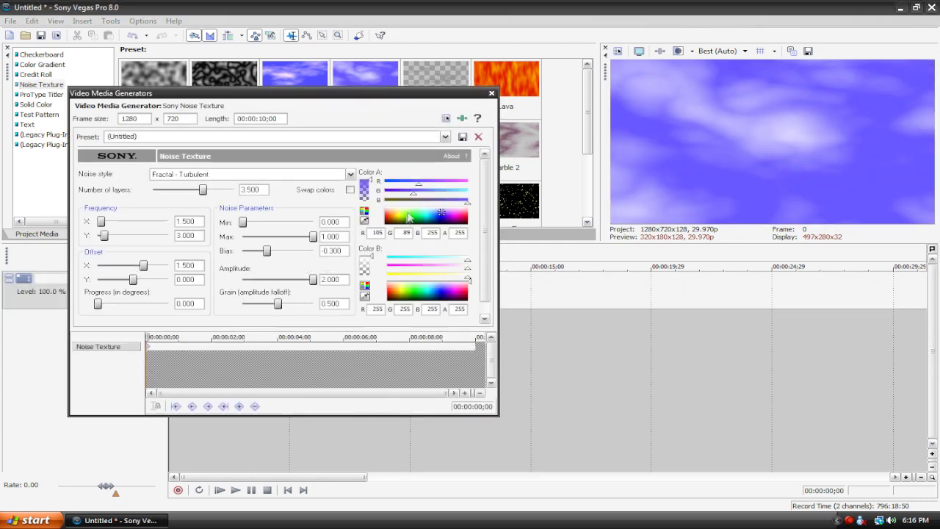
{"action": "left_click_drag", "start_coordinate": [428, 223], "coordinate": [467, 254]}
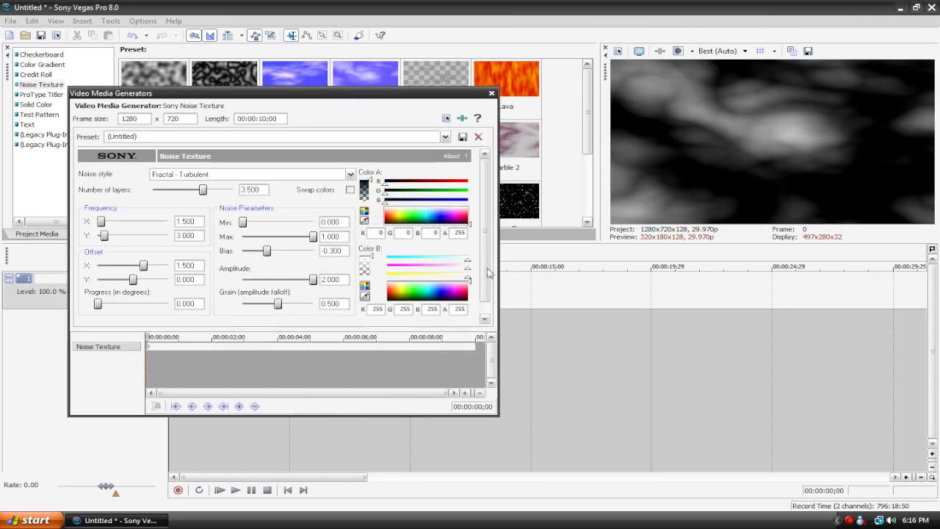
{"action": "left_click_drag", "start_coordinate": [444, 218], "coordinate": [406, 219]}
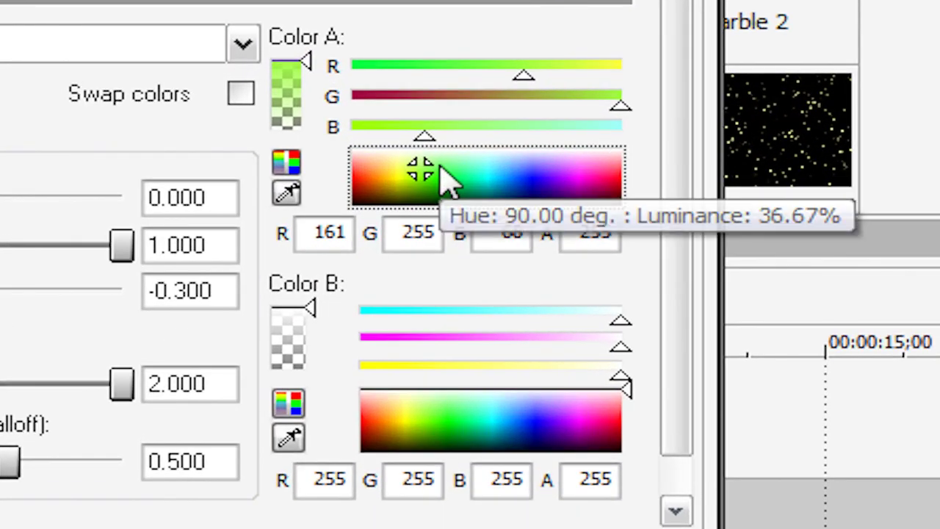
{"action": "left_click_drag", "start_coordinate": [411, 217], "coordinate": [419, 219]}
{"action": "mouse_move", "coordinate": [468, 188]}
{"action": "left_mouse_down"}
{"action": "mouse_move", "coordinate": [512, 186]}
{"action": "mouse_move", "coordinate": [760, 380]}
{"action": "left_mouse_up"}
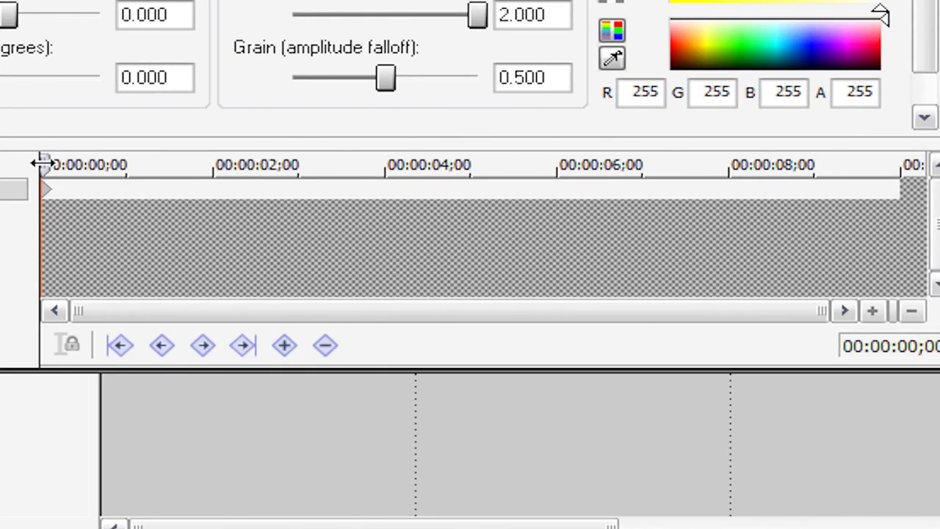
Keyframe the clouds' Progress to 0.640 at the 10;00 end of the clip
{"action": "left_click_drag", "start_coordinate": [147, 336], "coordinate": [254, 336]}
{"action": "left_click_drag", "start_coordinate": [321, 162], "coordinate": [908, 177]}
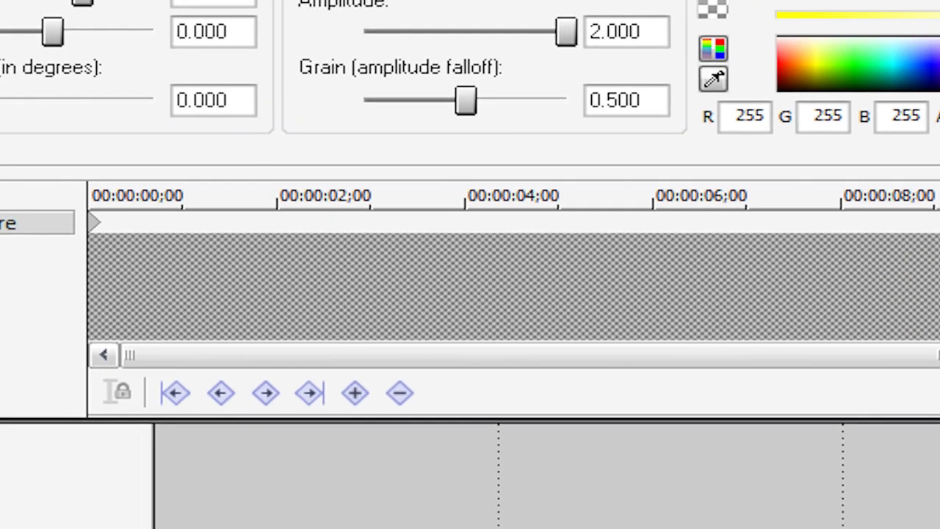
{"action": "left_click_drag", "start_coordinate": [0, 79], "coordinate": [1, 91]}
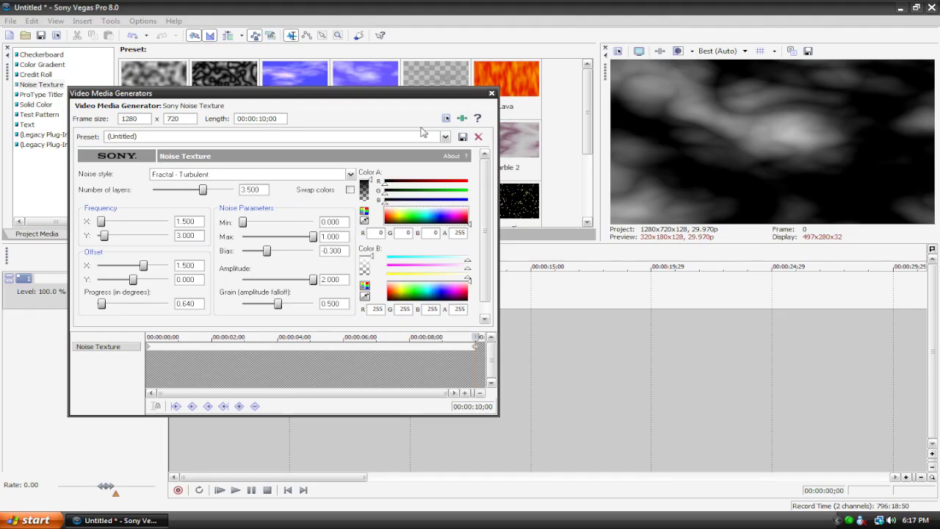
{"action": "left_click", "coordinate": [491, 94]}
Set preview quality to Preview (Auto) and play the cloud clip through, then stop
{"action": "left_click", "coordinate": [721, 50]}
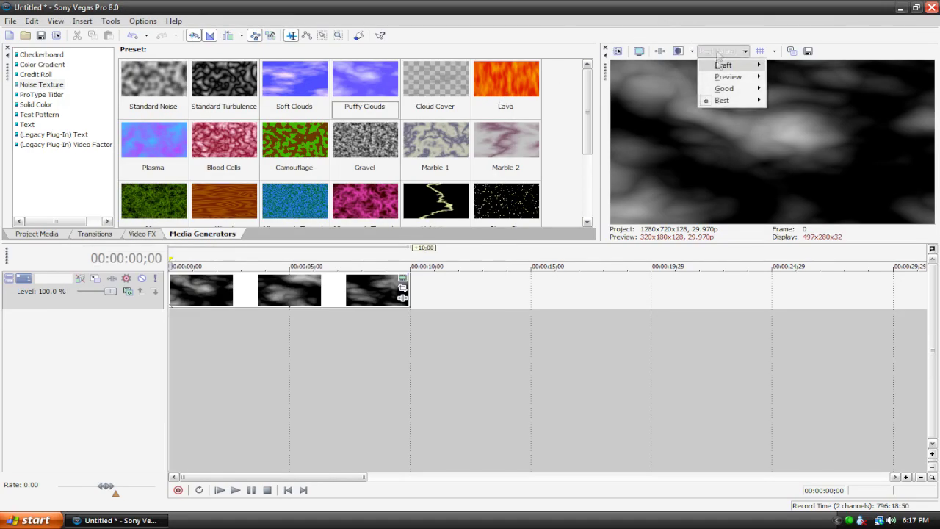
{"action": "mouse_move", "coordinate": [727, 76]}
{"action": "left_click", "coordinate": [788, 77]}
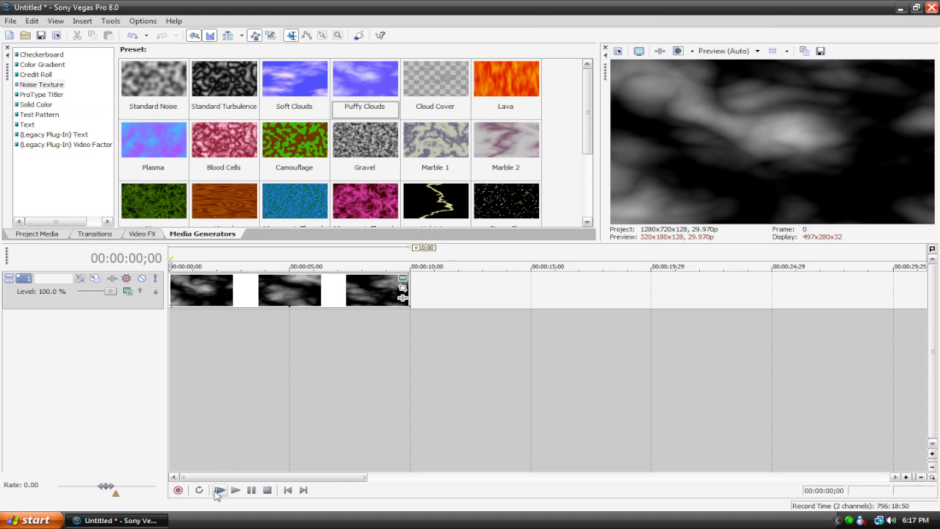
{"action": "left_click", "coordinate": [218, 491]}
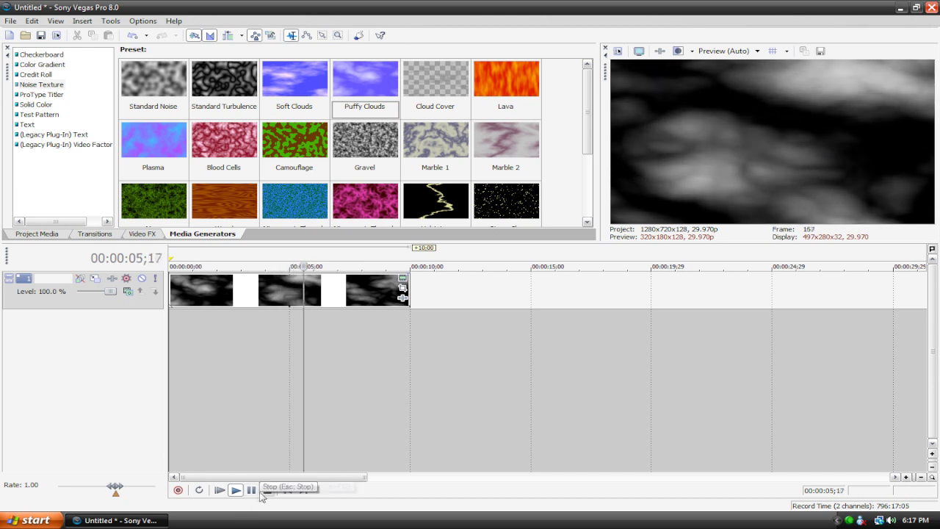
{"action": "left_click", "coordinate": [286, 491]}
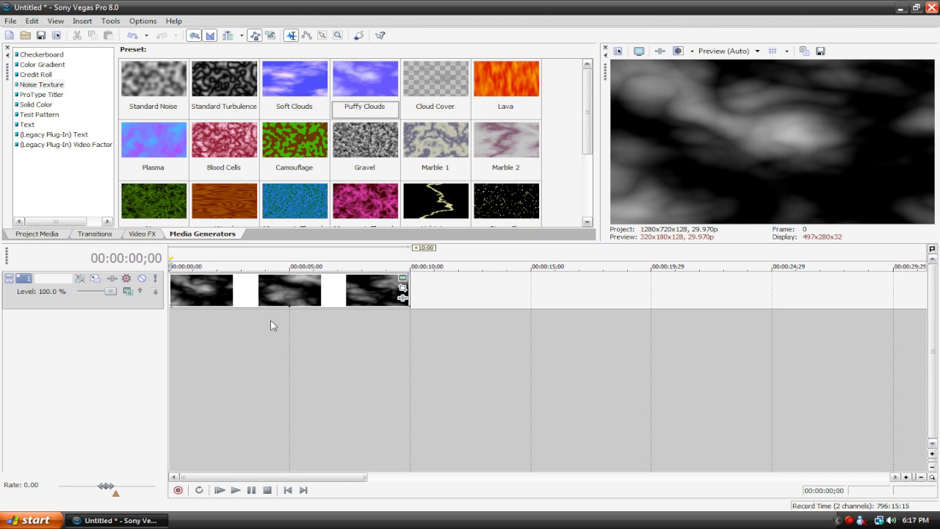
{"action": "right_click", "coordinate": [216, 327]}
Insert a new top video track with a Lightning clip whose Color B is fully transparent
{"action": "left_click", "coordinate": [243, 353]}
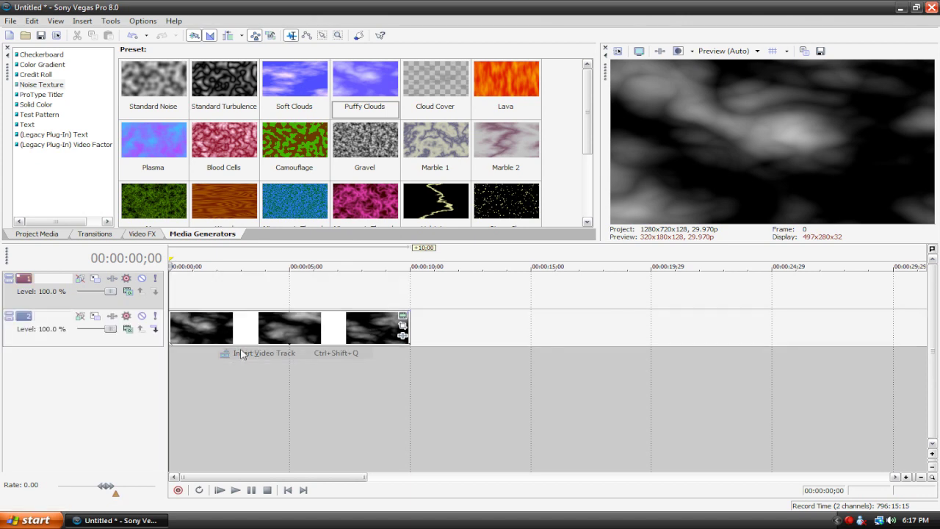
{"action": "left_click_drag", "start_coordinate": [444, 208], "coordinate": [182, 298]}
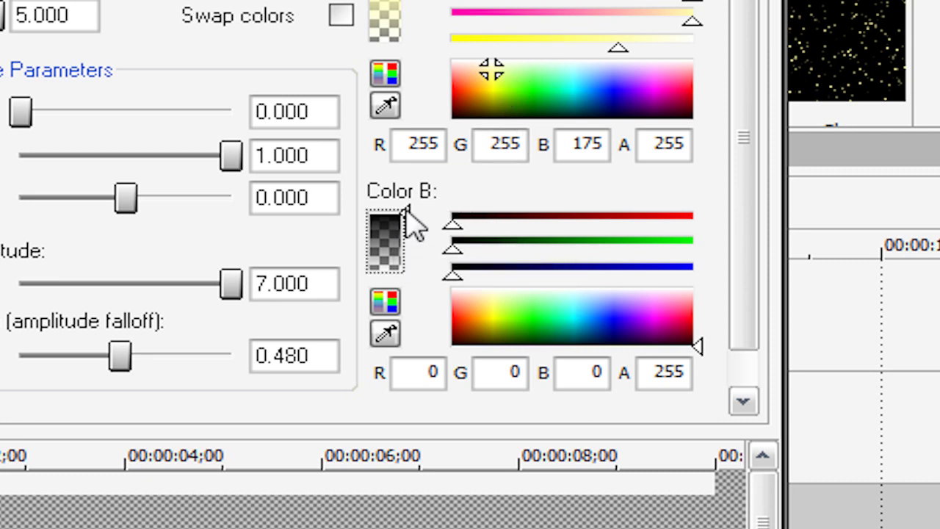
{"action": "left_click_drag", "start_coordinate": [409, 213], "coordinate": [411, 273]}
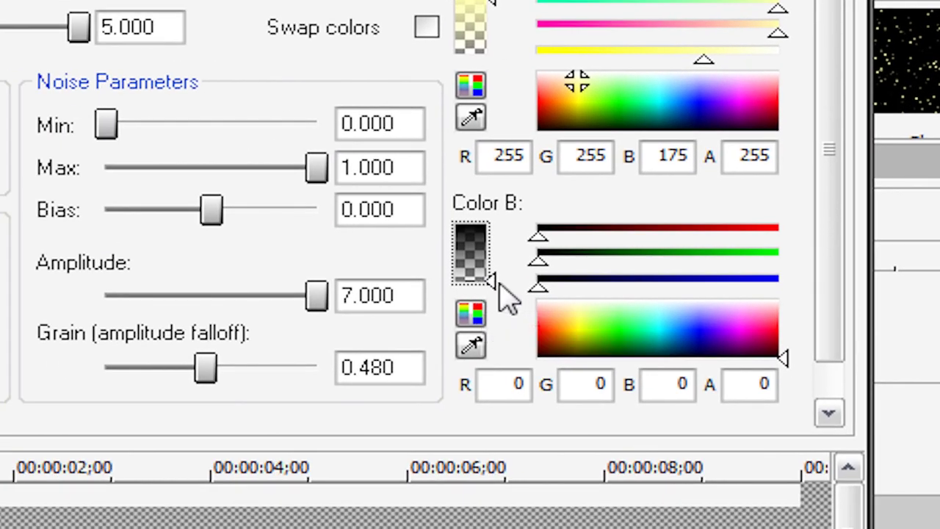
{"action": "mouse_move", "coordinate": [500, 284]}
{"action": "left_mouse_down"}
{"action": "mouse_move", "coordinate": [494, 213]}
{"action": "mouse_move", "coordinate": [508, 294]}
{"action": "left_mouse_up"}
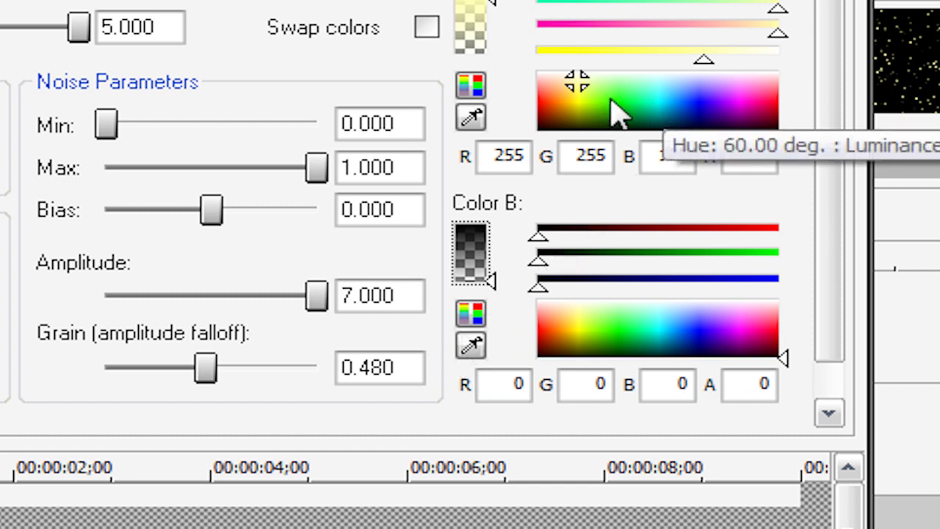
Make the lightning green (0,255,0) and keyframe its Progress to 10.000 at 10;00
{"action": "mouse_move", "coordinate": [613, 102]}
{"action": "left_mouse_down"}
{"action": "mouse_move", "coordinate": [692, 109]}
{"action": "mouse_move", "coordinate": [683, 90]}
{"action": "mouse_move", "coordinate": [730, 92]}
{"action": "mouse_move", "coordinate": [618, 96]}
{"action": "mouse_move", "coordinate": [619, 109]}
{"action": "left_mouse_up"}
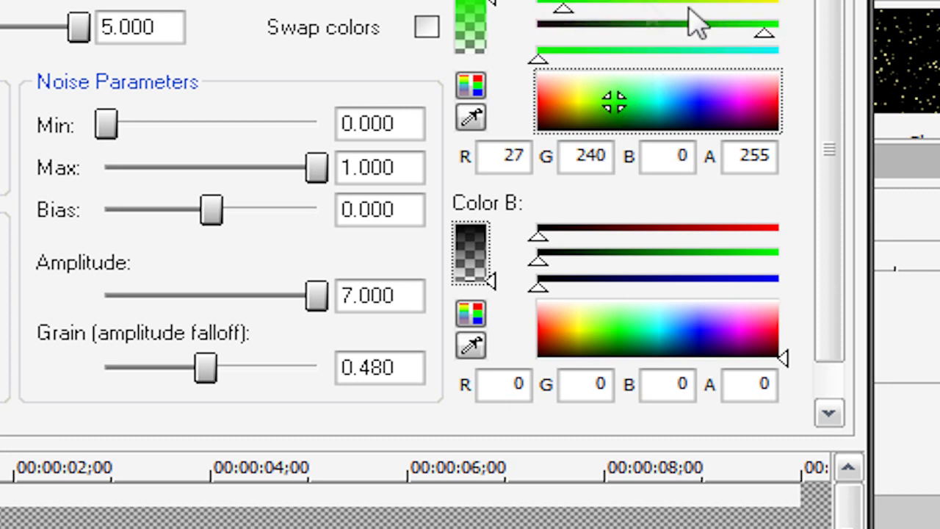
{"action": "left_click_drag", "start_coordinate": [562, 9], "coordinate": [416, 7]}
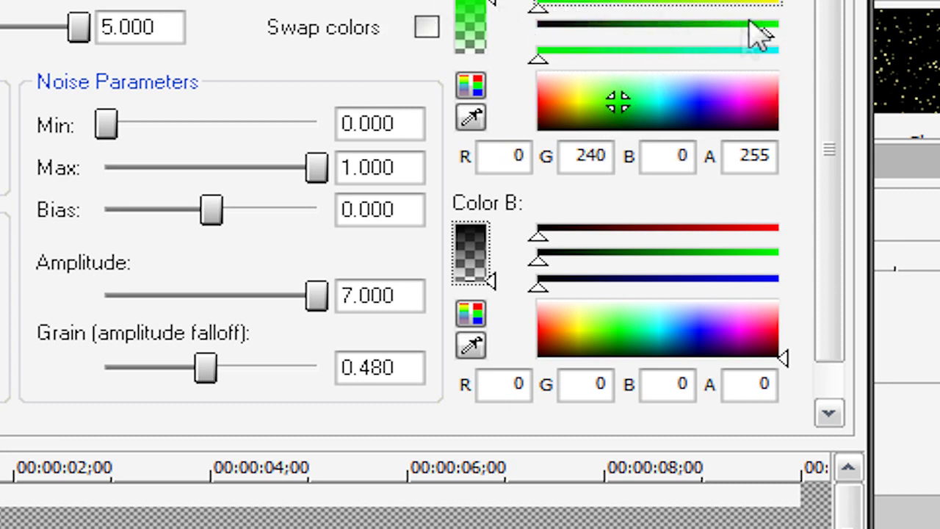
{"action": "left_click_drag", "start_coordinate": [756, 33], "coordinate": [778, 32]}
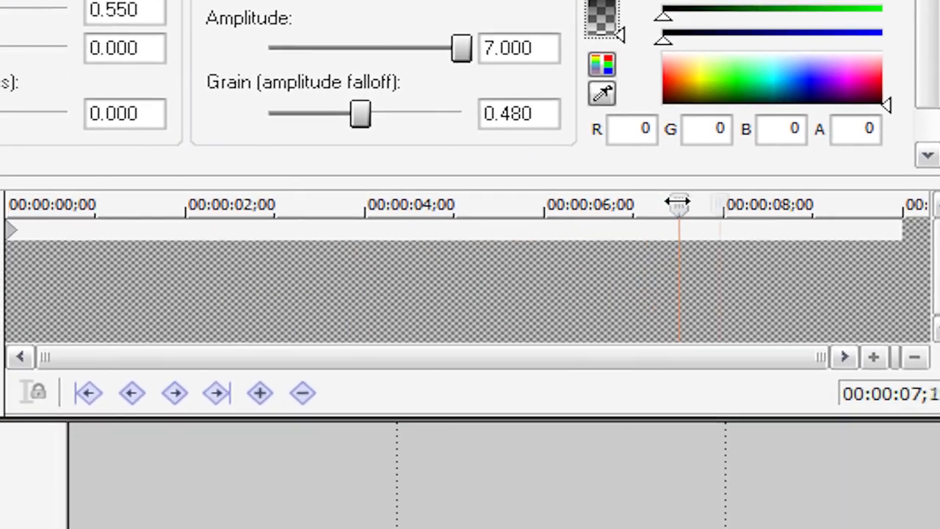
{"action": "left_click_drag", "start_coordinate": [554, 467], "coordinate": [803, 467]}
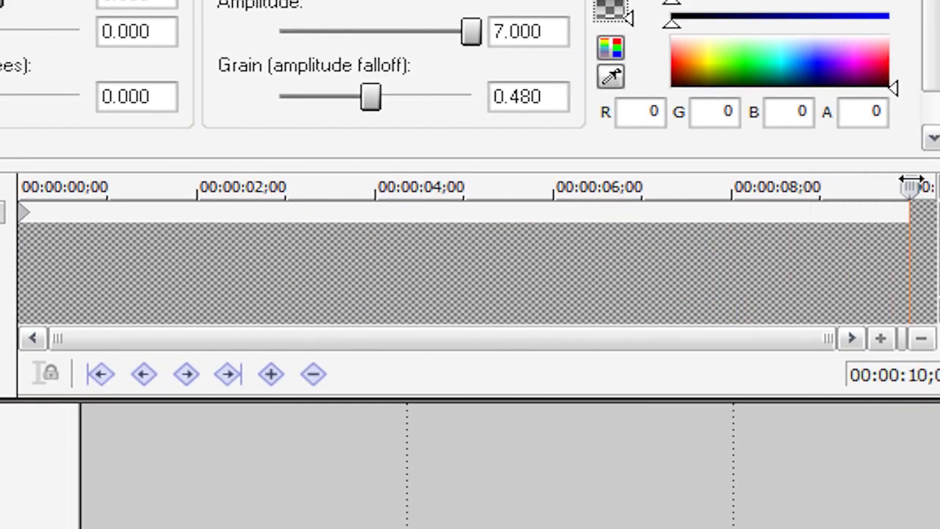
{"action": "left_click_drag", "start_coordinate": [0, 107], "coordinate": [96, 107]}
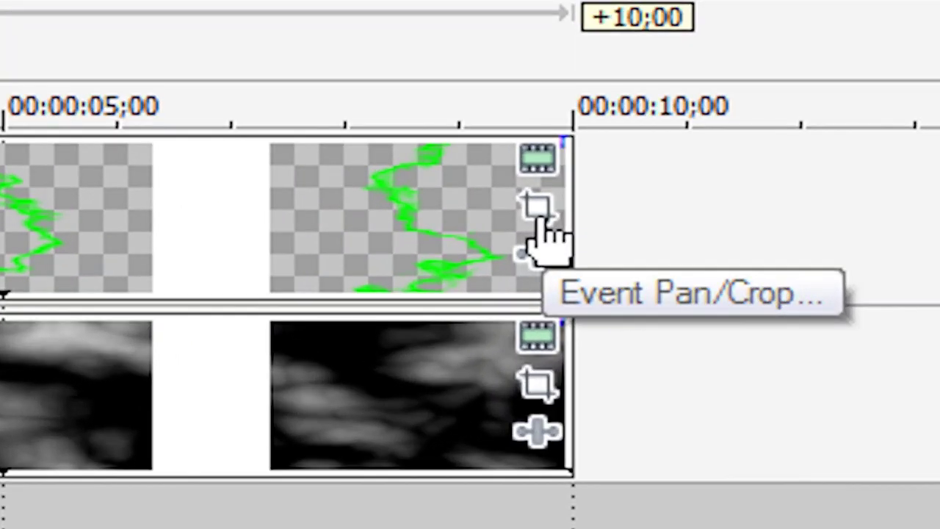
Set the lightning clip's initial Pan/Crop framing to about 583 wide, nudged up-left
{"action": "left_click", "coordinate": [327, 213]}
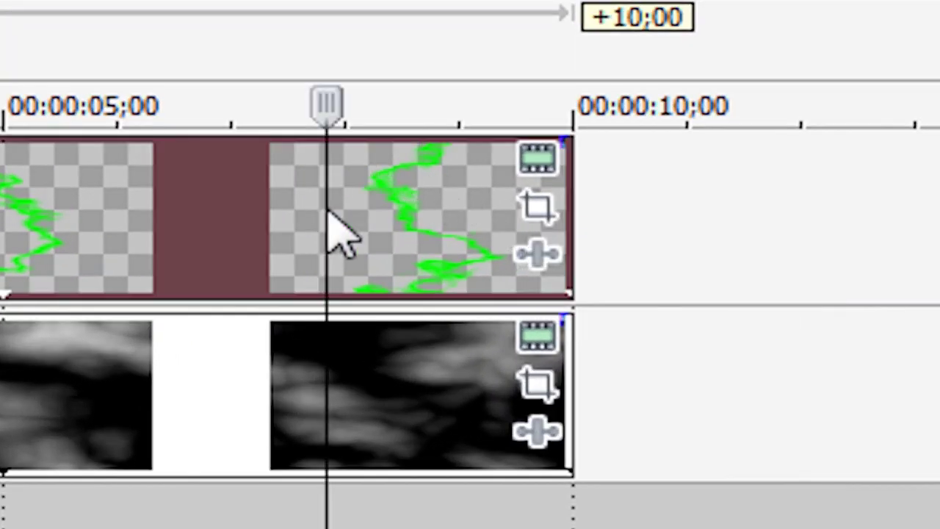
{"action": "right_click", "coordinate": [331, 216]}
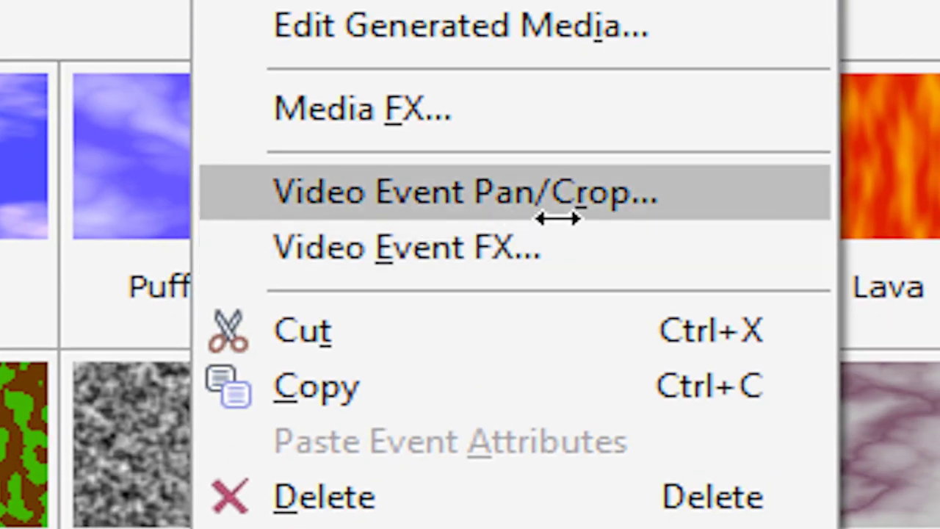
{"action": "left_click", "coordinate": [591, 195]}
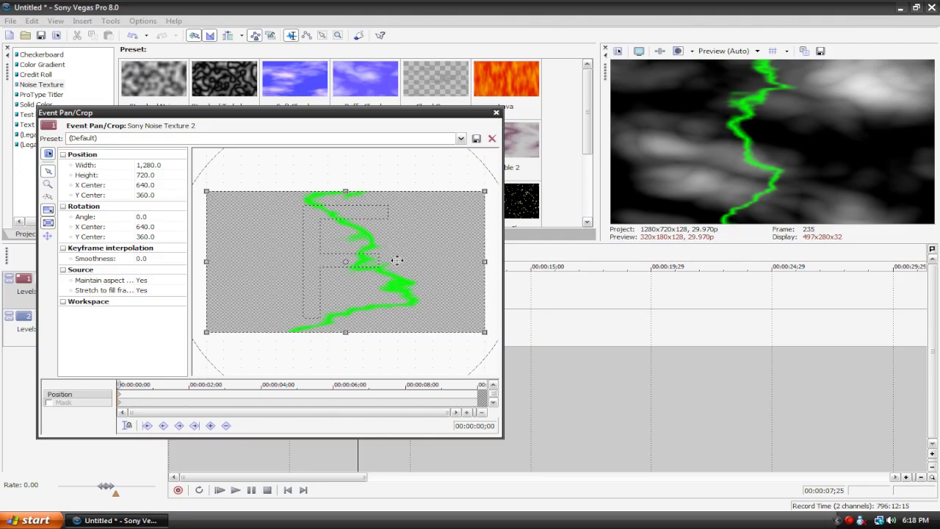
{"action": "scroll", "coordinate": [397, 260], "scroll_direction": "down", "scroll_amount": 4}
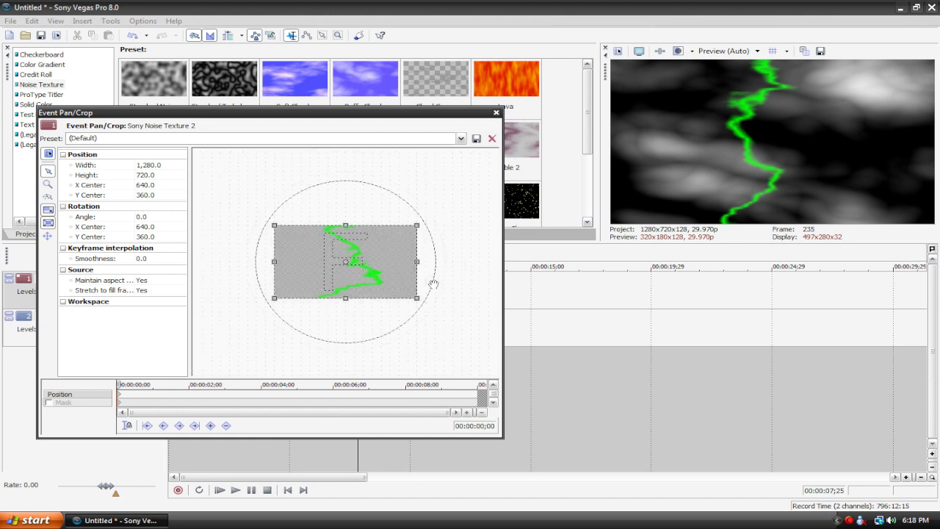
{"action": "left_click_drag", "start_coordinate": [416, 297], "coordinate": [345, 377]}
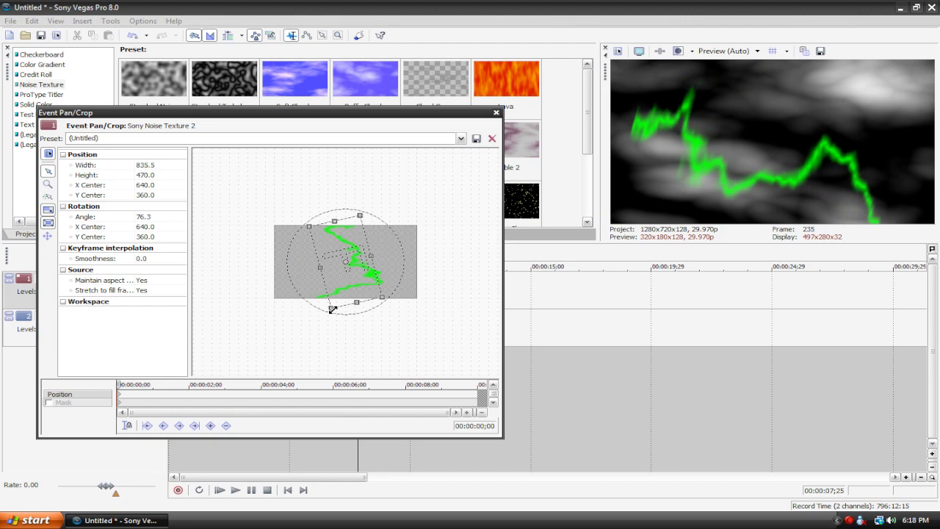
{"action": "left_click_drag", "start_coordinate": [332, 308], "coordinate": [340, 266]}
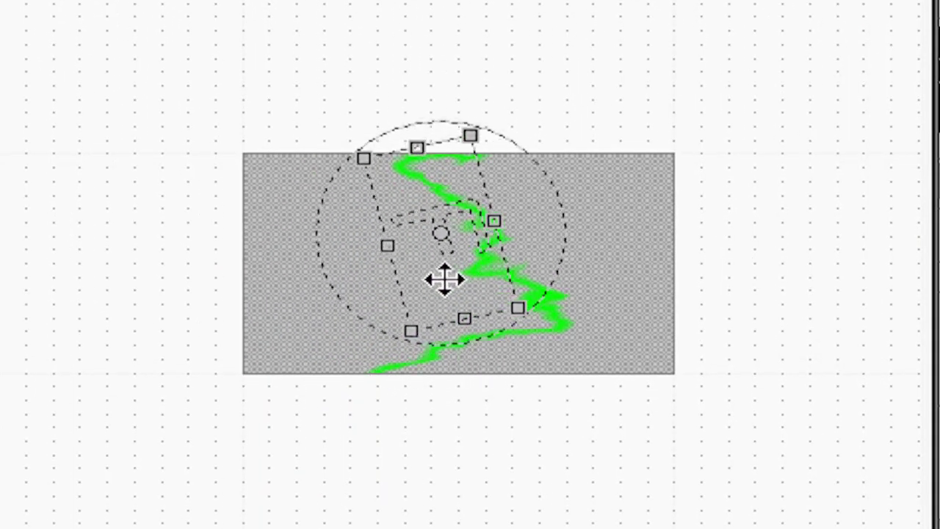
{"action": "left_click_drag", "start_coordinate": [444, 279], "coordinate": [440, 277]}
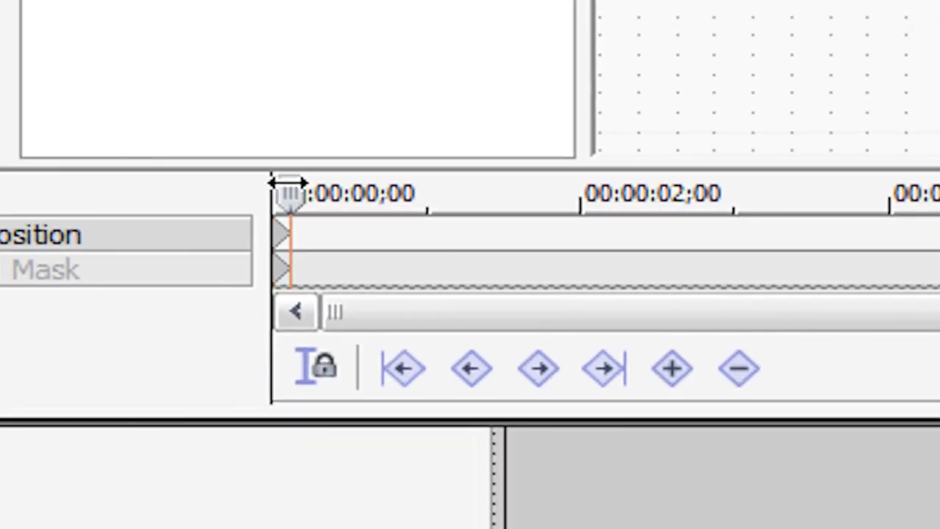
At about 2 seconds, rotate the lightning framing, enlarge it and shift it up-right
{"action": "left_click_drag", "start_coordinate": [89, 358], "coordinate": [149, 362]}
{"action": "left_click_drag", "start_coordinate": [362, 192], "coordinate": [580, 193]}
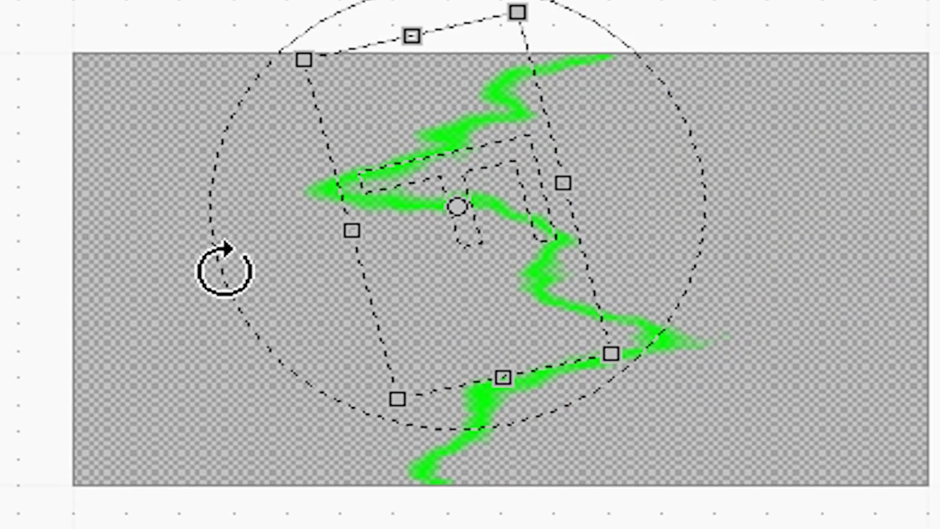
{"action": "left_click_drag", "start_coordinate": [222, 269], "coordinate": [284, 505]}
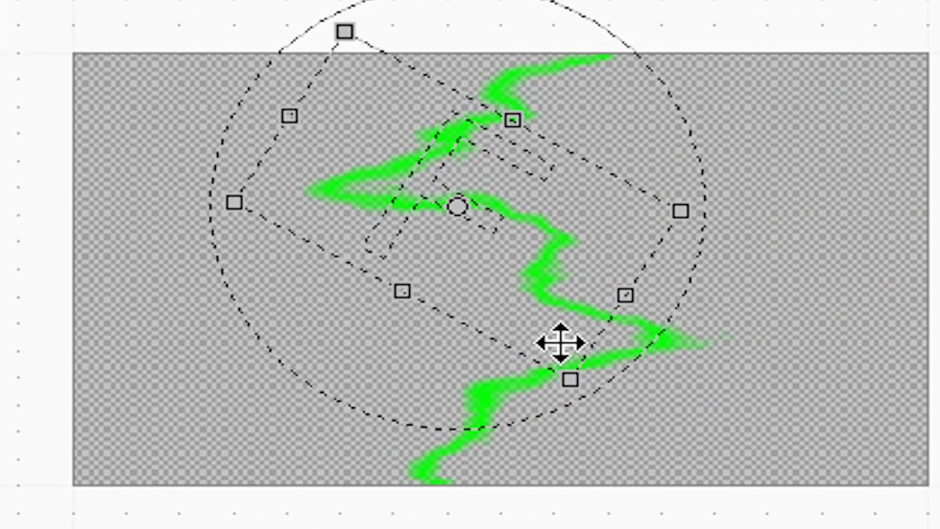
{"action": "left_click_drag", "start_coordinate": [577, 374], "coordinate": [585, 506]}
{"action": "left_click_drag", "start_coordinate": [551, 318], "coordinate": [607, 308]}
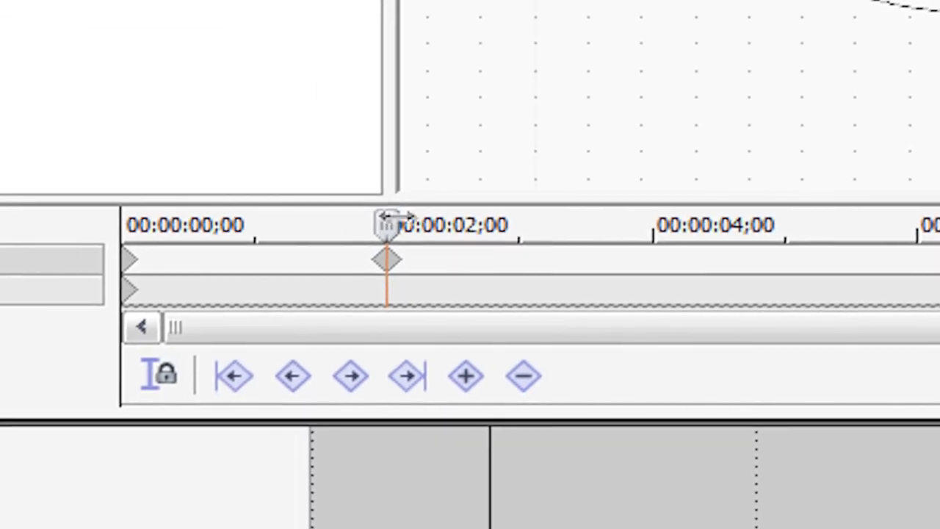
At about 4 seconds, shrink, shift, rotate further and scale down the lightning framing
{"action": "left_click_drag", "start_coordinate": [389, 218], "coordinate": [647, 220]}
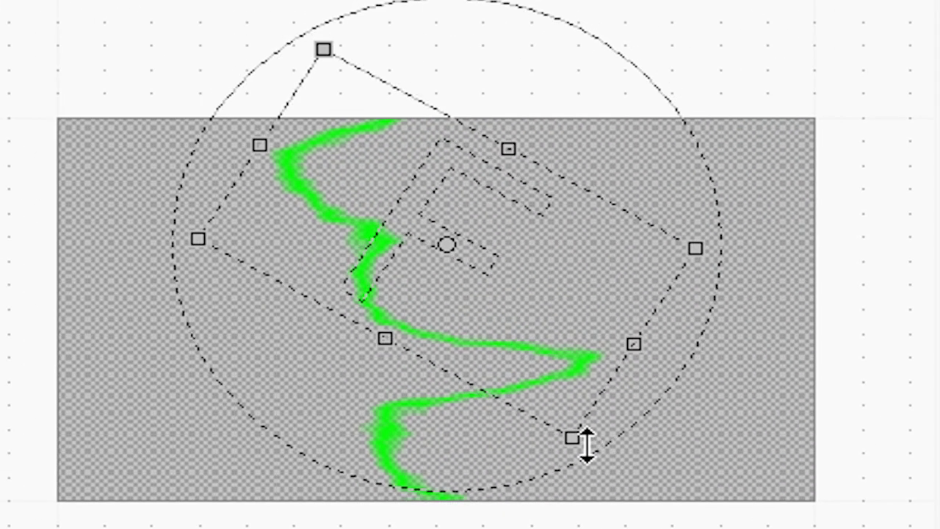
{"action": "left_click_drag", "start_coordinate": [587, 445], "coordinate": [584, 408]}
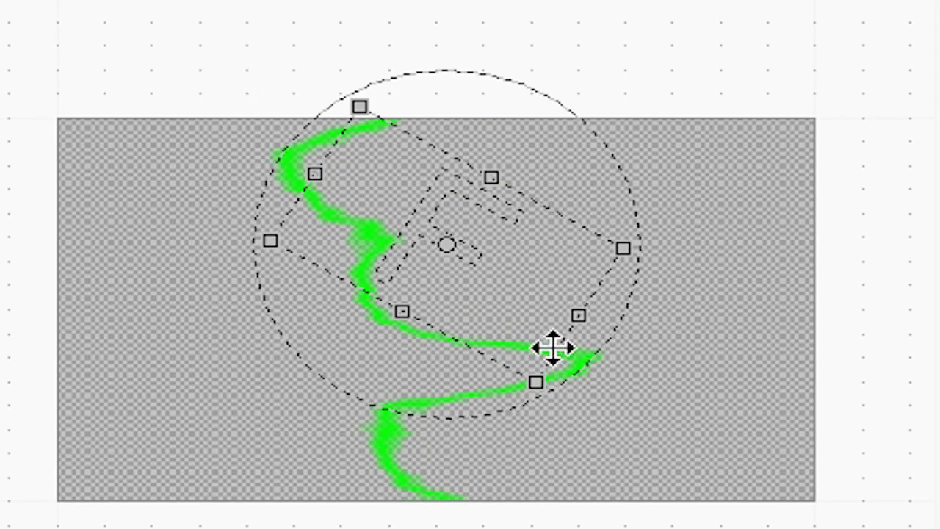
{"action": "left_click_drag", "start_coordinate": [551, 346], "coordinate": [531, 310]}
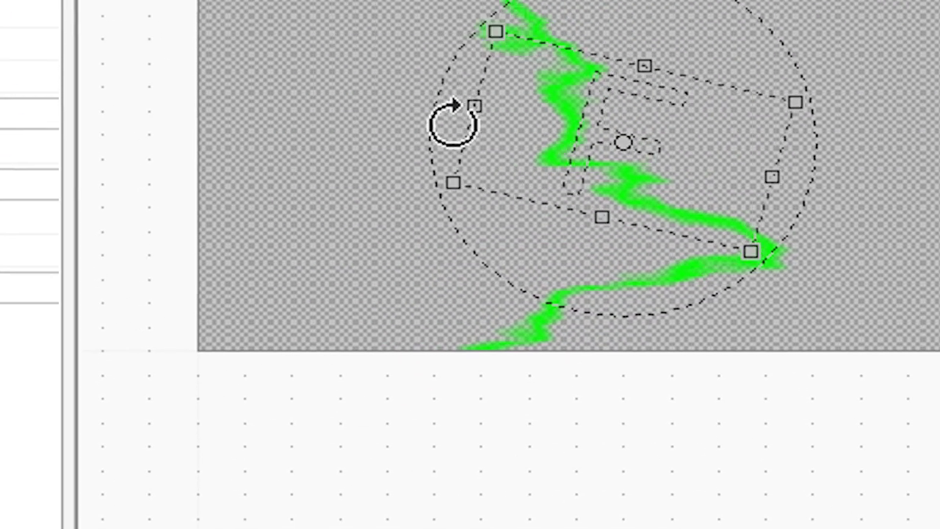
{"action": "left_click_drag", "start_coordinate": [453, 122], "coordinate": [514, 528]}
{"action": "left_click_drag", "start_coordinate": [627, 405], "coordinate": [602, 382]}
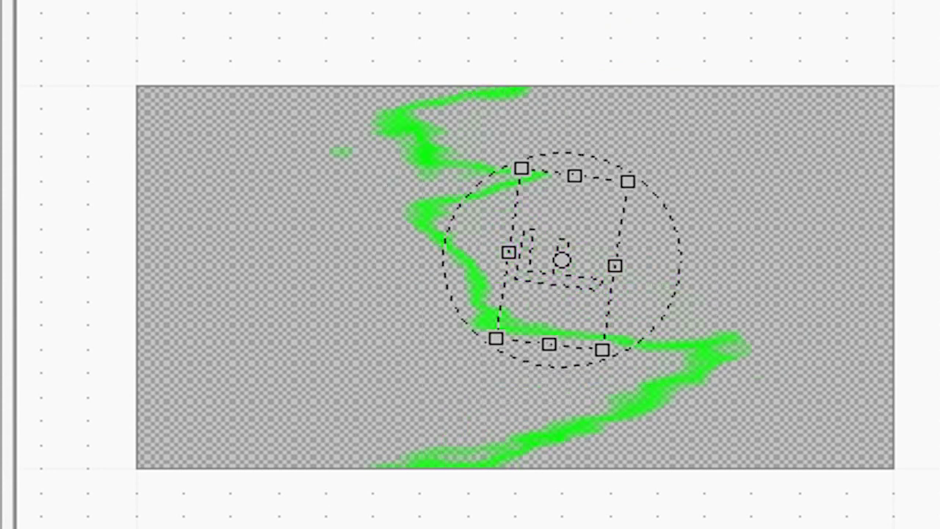
Move the framing left, scale it up and rotate about 30°, then play from the start
{"action": "left_click_drag", "start_coordinate": [566, 226], "coordinate": [440, 234]}
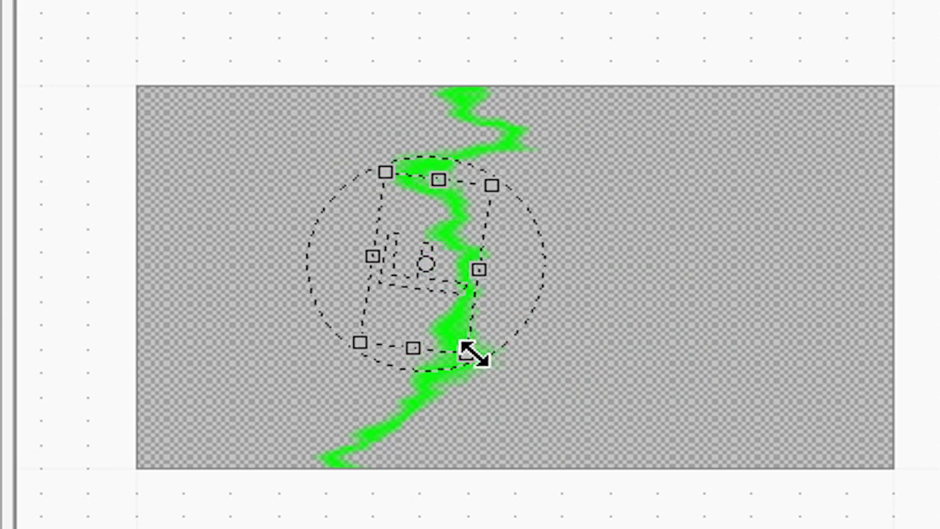
{"action": "left_click_drag", "start_coordinate": [473, 355], "coordinate": [628, 517]}
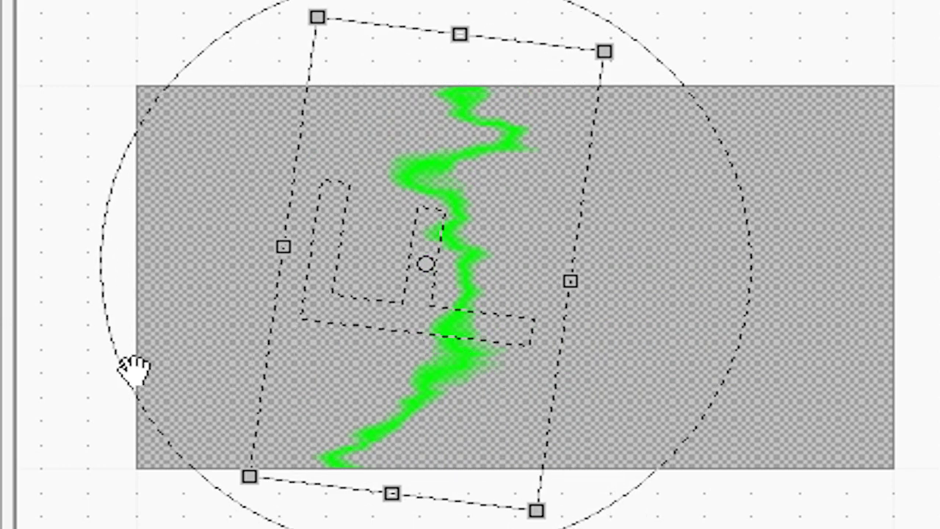
{"action": "left_click_drag", "start_coordinate": [147, 380], "coordinate": [261, 514]}
{"action": "left_click_drag", "start_coordinate": [487, 412], "coordinate": [492, 455]}
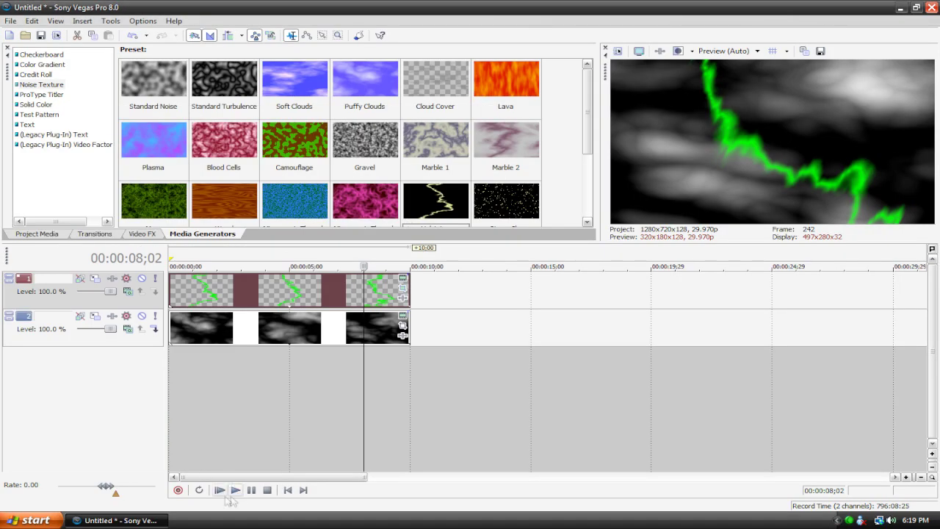
{"action": "left_click", "coordinate": [220, 490]}
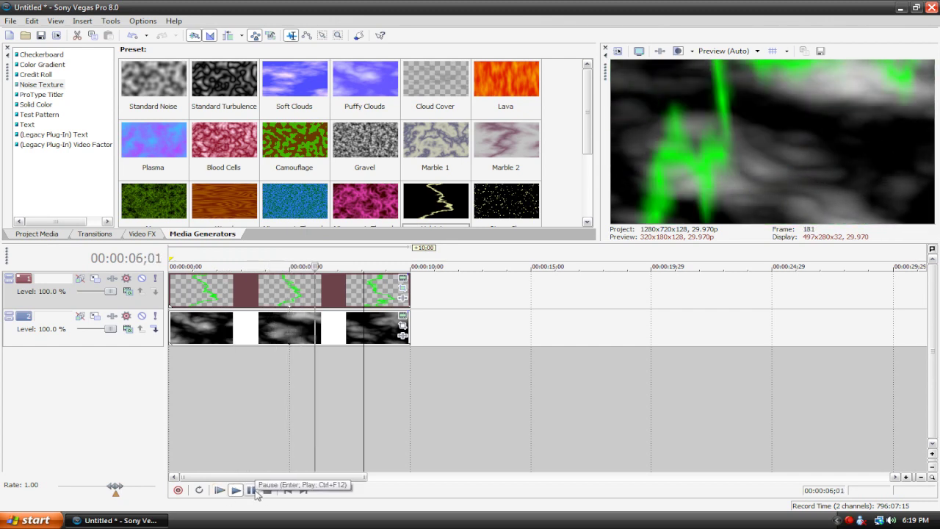
Insert a new top video track and place the Default Text title on it
{"action": "left_click", "coordinate": [288, 489]}
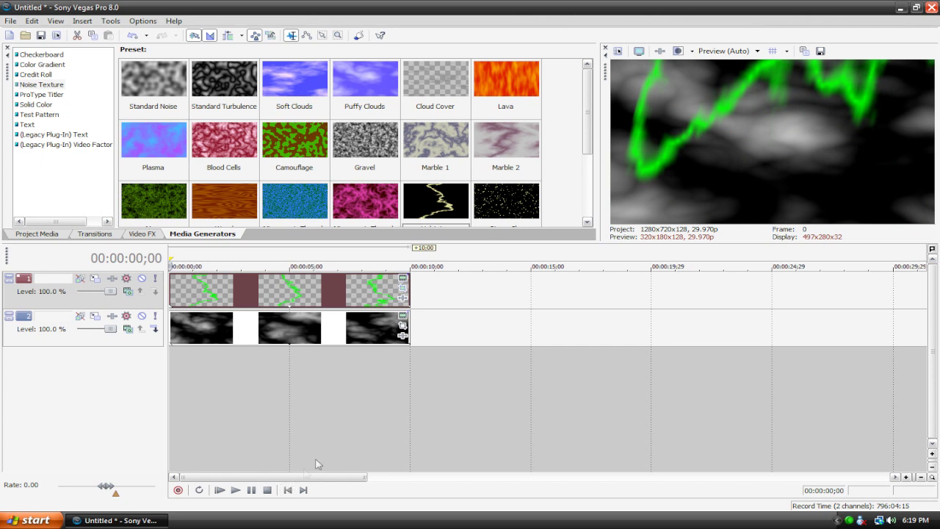
{"action": "right_click", "coordinate": [266, 362]}
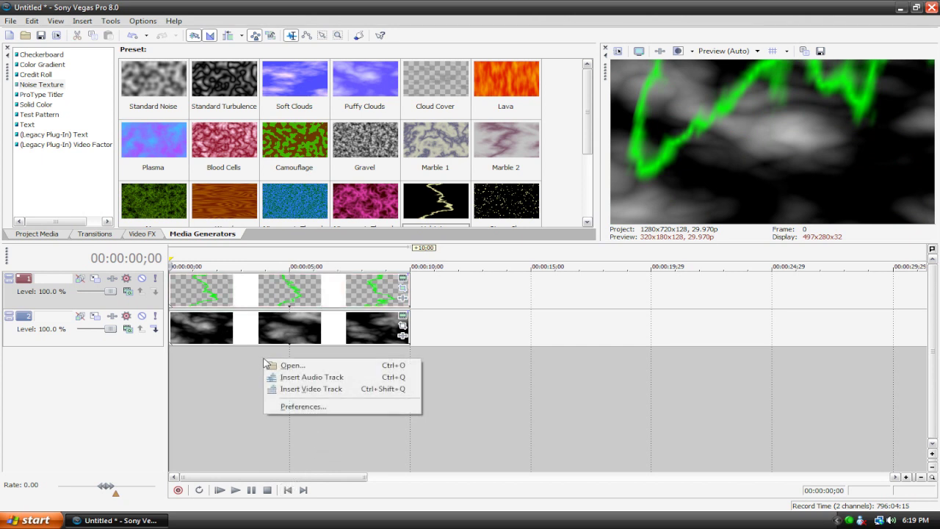
{"action": "left_click", "coordinate": [295, 389]}
{"action": "left_click", "coordinate": [27, 124]}
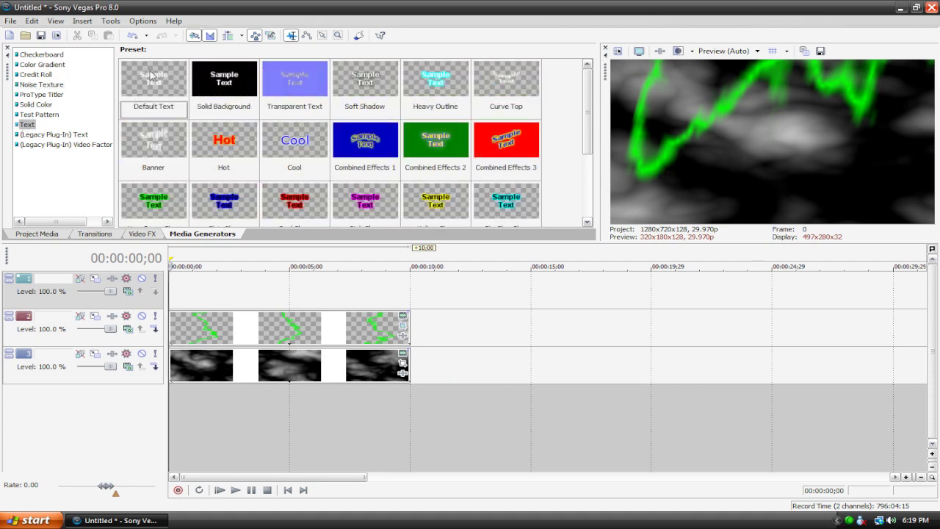
{"action": "left_click_drag", "start_coordinate": [167, 287], "coordinate": [168, 288]}
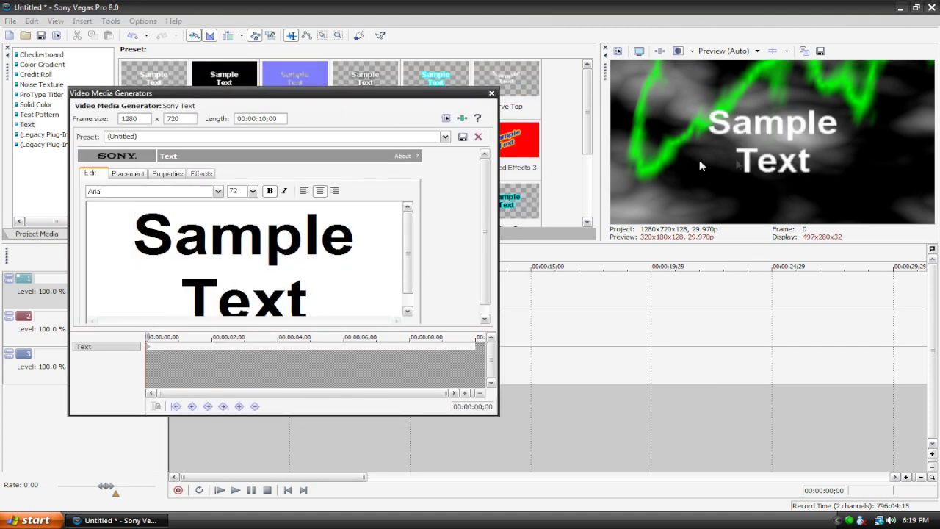
Replace the placeholder Sample Text with 'techtopia'
{"action": "key", "text": "ctrl+a"}
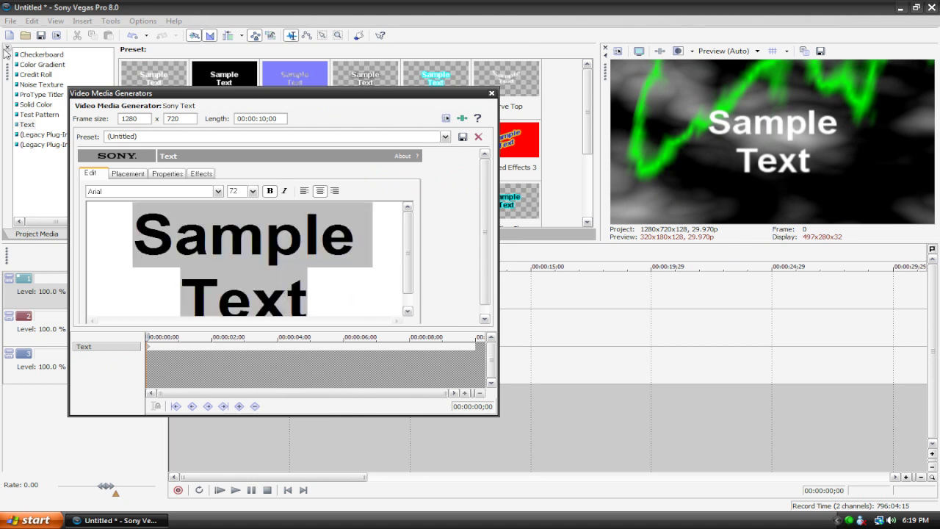
{"action": "key", "text": "Delete"}
{"action": "type", "text": "techtopia"}
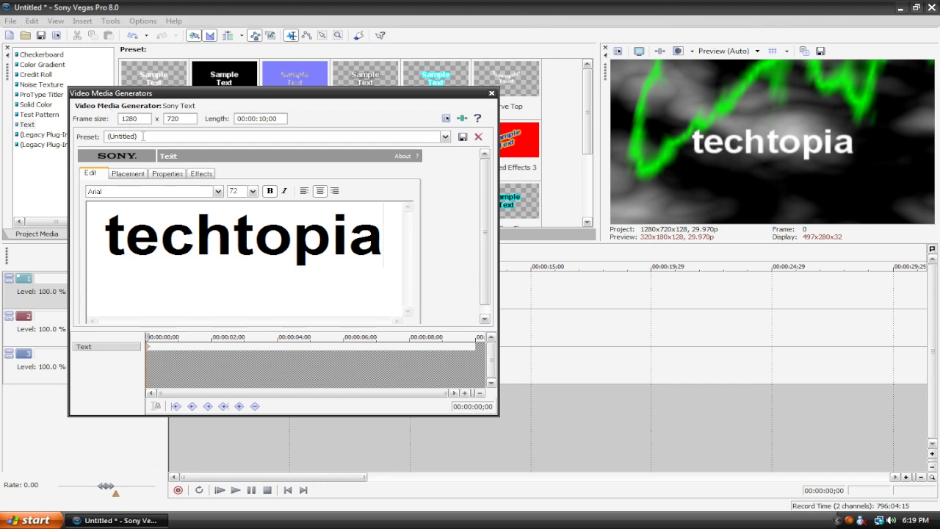
{"action": "key", "text": "ctrl+a"}
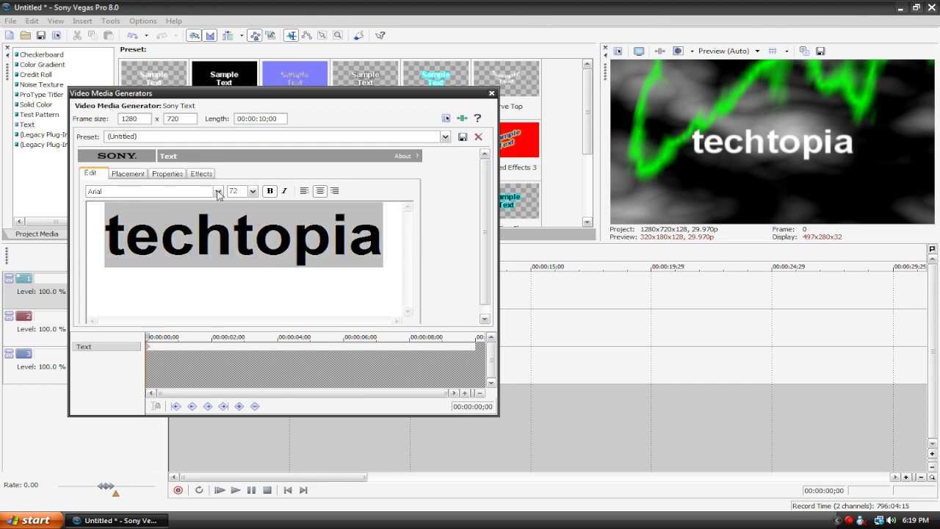
Set the title's font to jaibIrD JenNA at size 48
{"action": "left_click", "coordinate": [218, 193]}
{"action": "left_click_drag", "start_coordinate": [218, 213], "coordinate": [218, 338]}
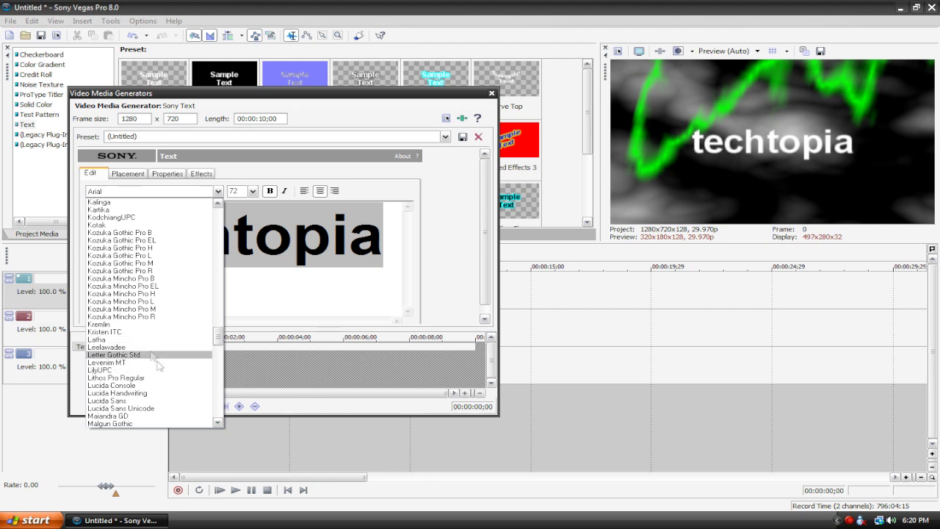
{"action": "scroll", "coordinate": [147, 345], "scroll_direction": "down", "scroll_amount": 6}
{"action": "scroll", "coordinate": [145, 336], "scroll_direction": "up", "scroll_amount": 8}
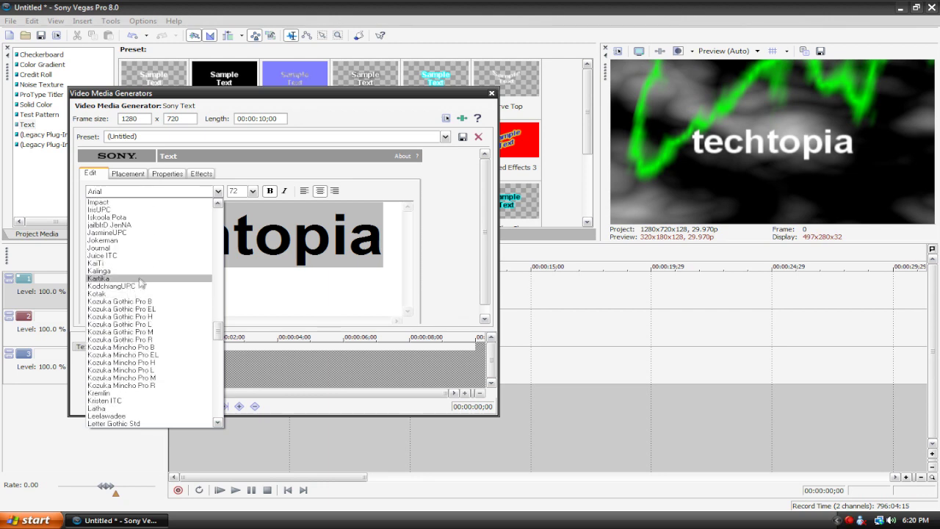
{"action": "scroll", "coordinate": [129, 279], "scroll_direction": "up", "scroll_amount": 1}
{"action": "scroll", "coordinate": [132, 263], "scroll_direction": "up", "scroll_amount": 1}
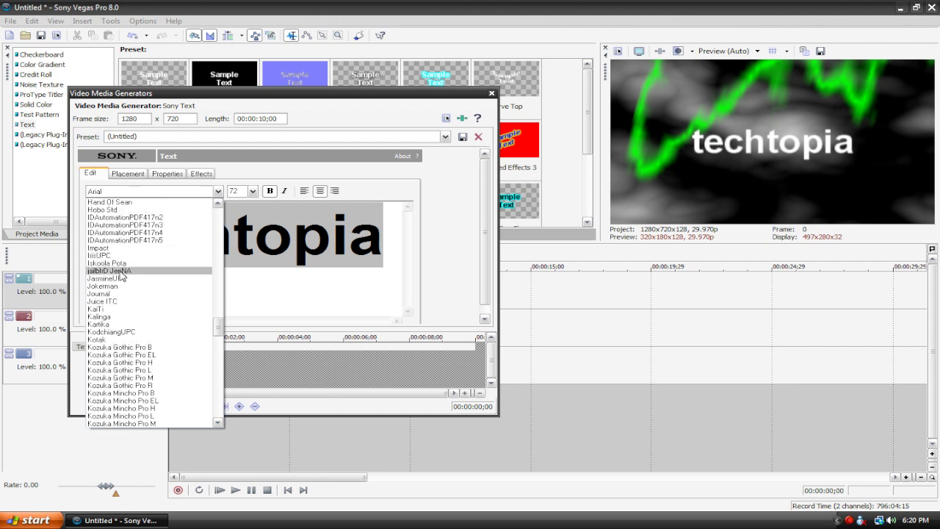
{"action": "left_click", "coordinate": [122, 271]}
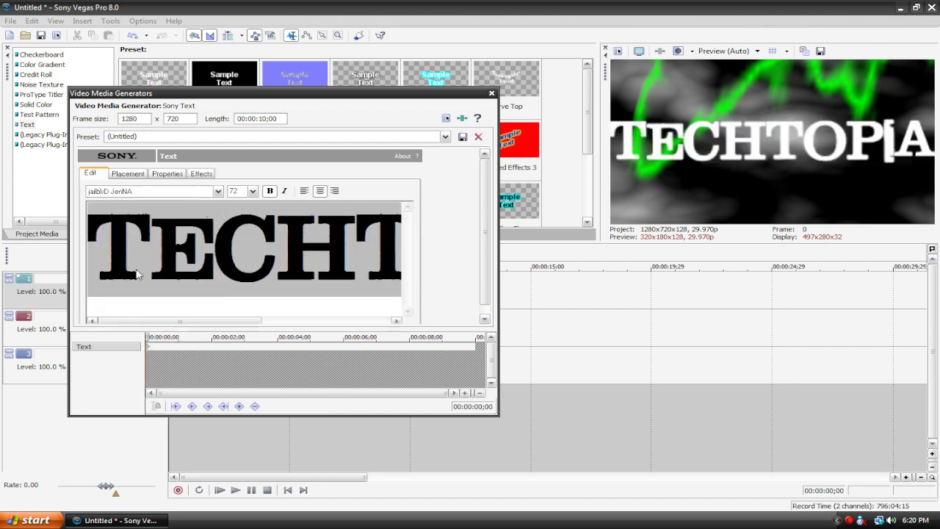
{"action": "left_click", "coordinate": [252, 191]}
{"action": "left_click", "coordinate": [234, 317]}
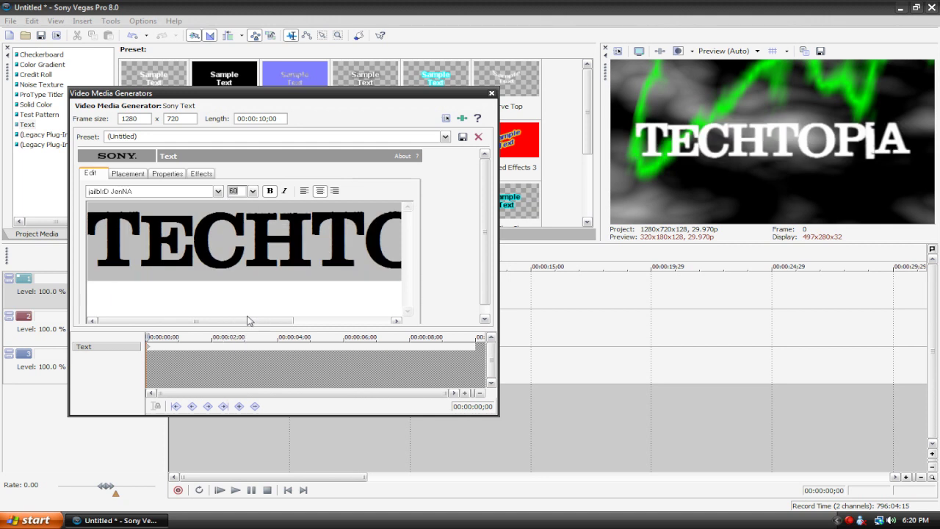
{"action": "left_click", "coordinate": [251, 191]}
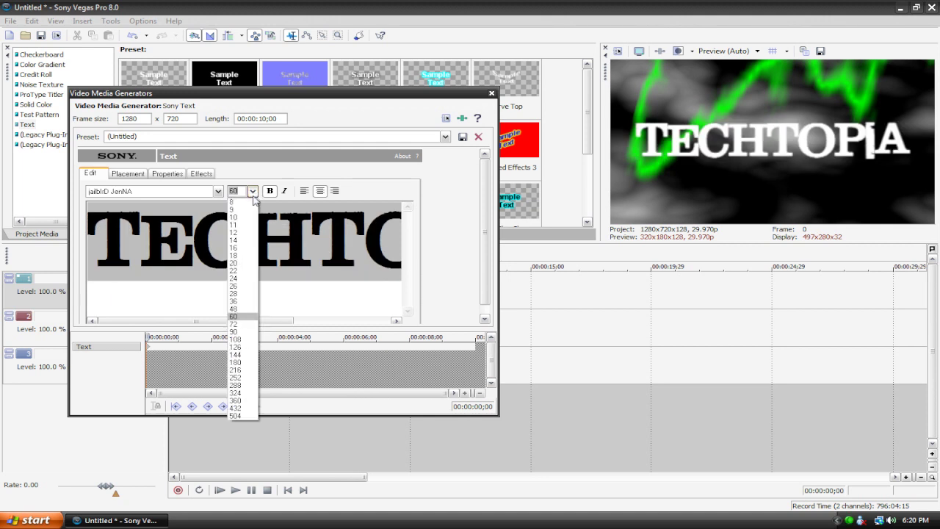
{"action": "left_click", "coordinate": [233, 309]}
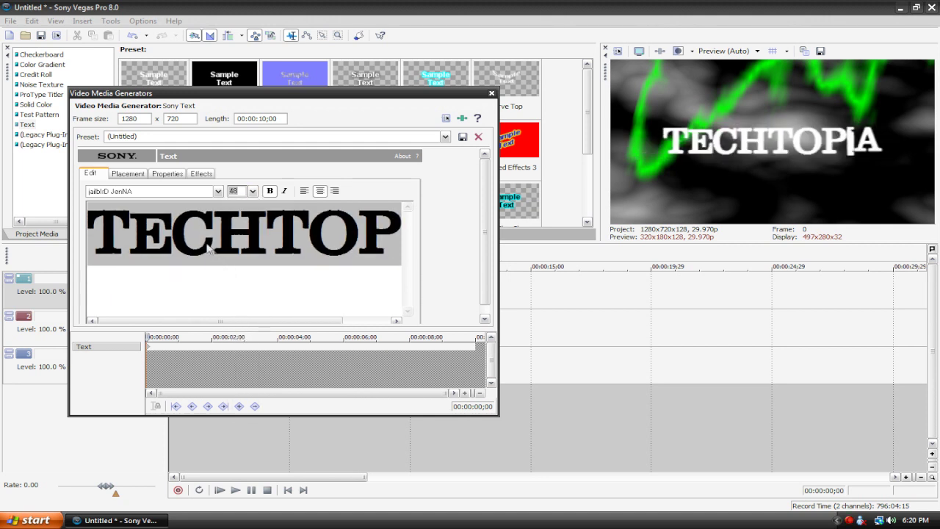
Give the TECHTOPIA text a blue outline with width about 0.190
{"action": "left_click", "coordinate": [201, 173]}
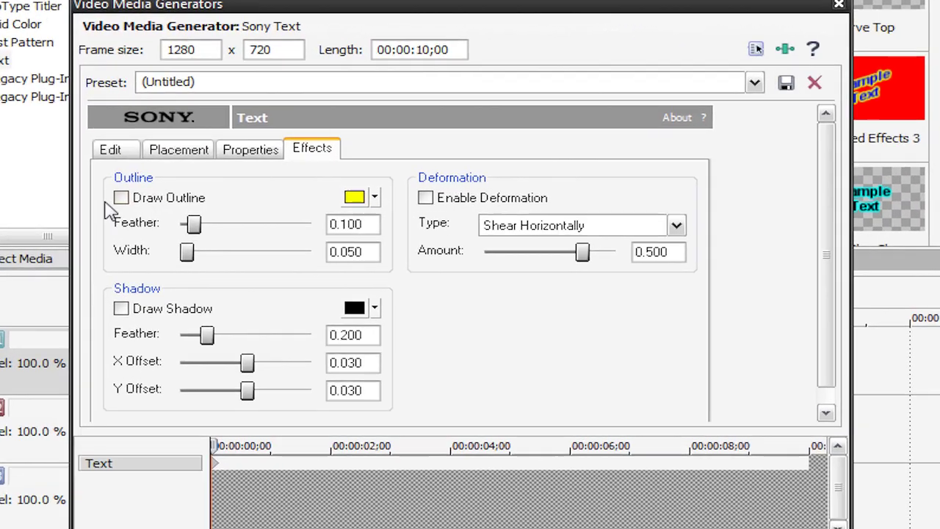
{"action": "left_click", "coordinate": [96, 200]}
{"action": "left_click", "coordinate": [553, 193]}
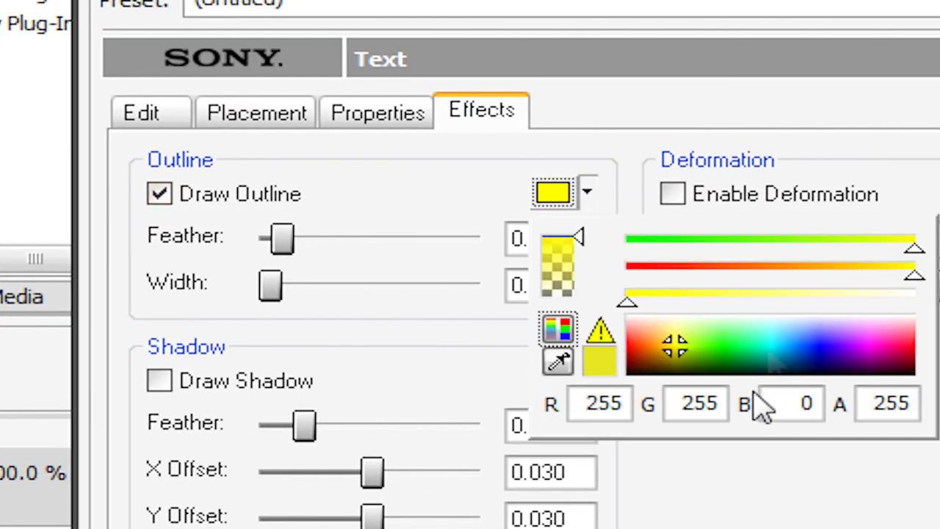
{"action": "left_click", "coordinate": [820, 346]}
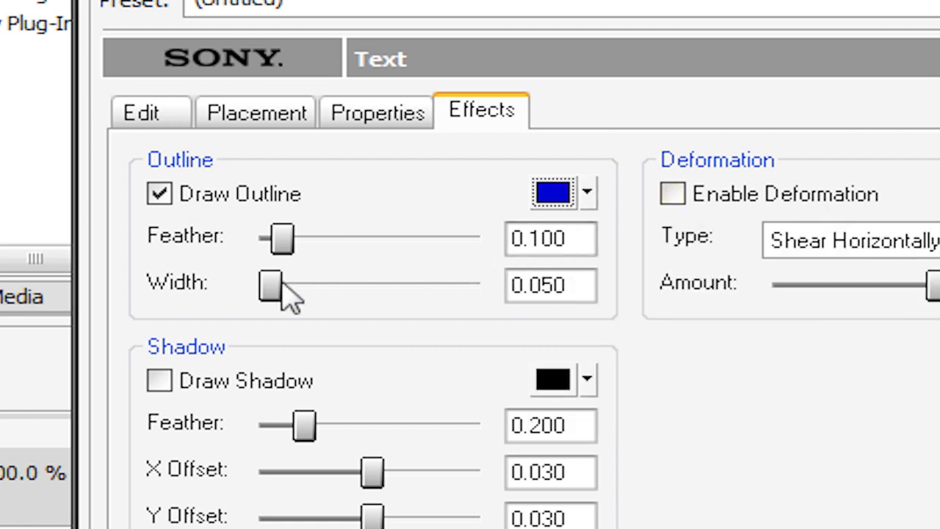
{"action": "left_click_drag", "start_coordinate": [270, 286], "coordinate": [298, 287]}
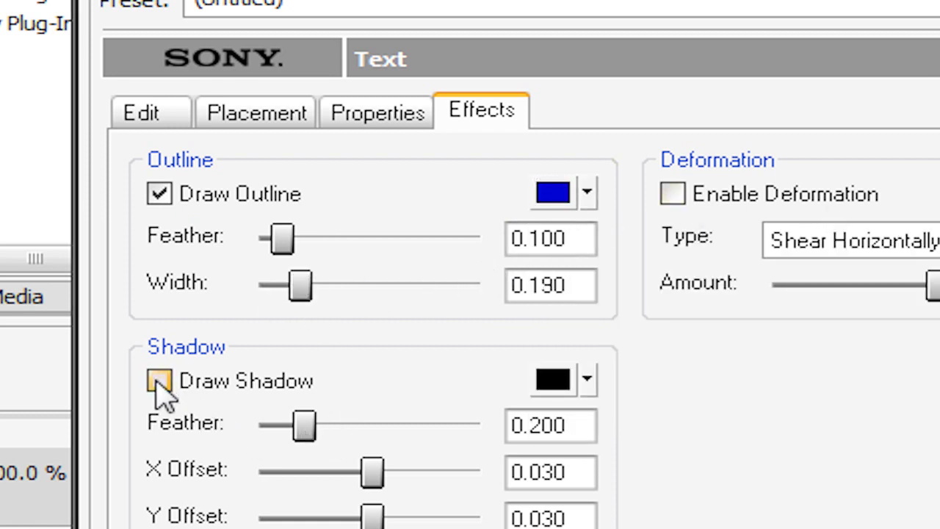
Set the shadow feather to 0.400 and X offset to about 0.309
{"action": "left_click_drag", "start_coordinate": [327, 427], "coordinate": [348, 430]}
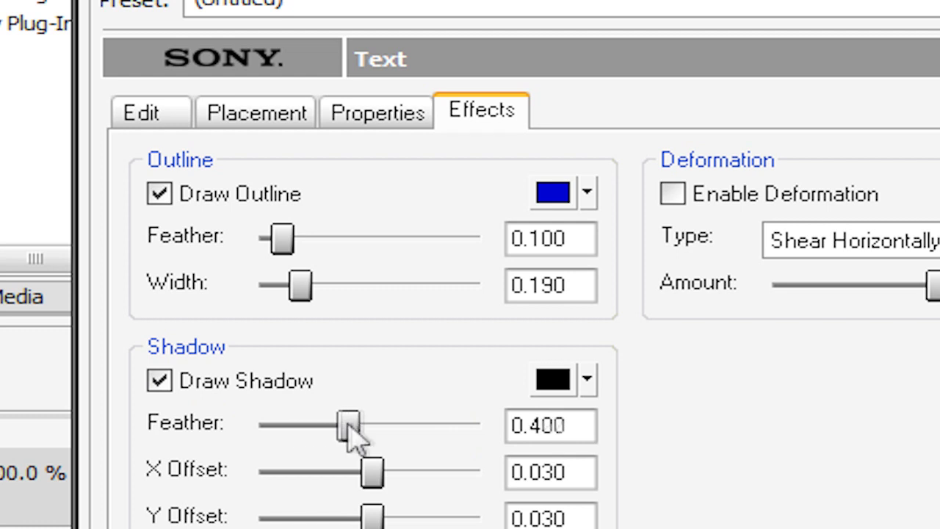
{"action": "left_click_drag", "start_coordinate": [380, 479], "coordinate": [401, 469]}
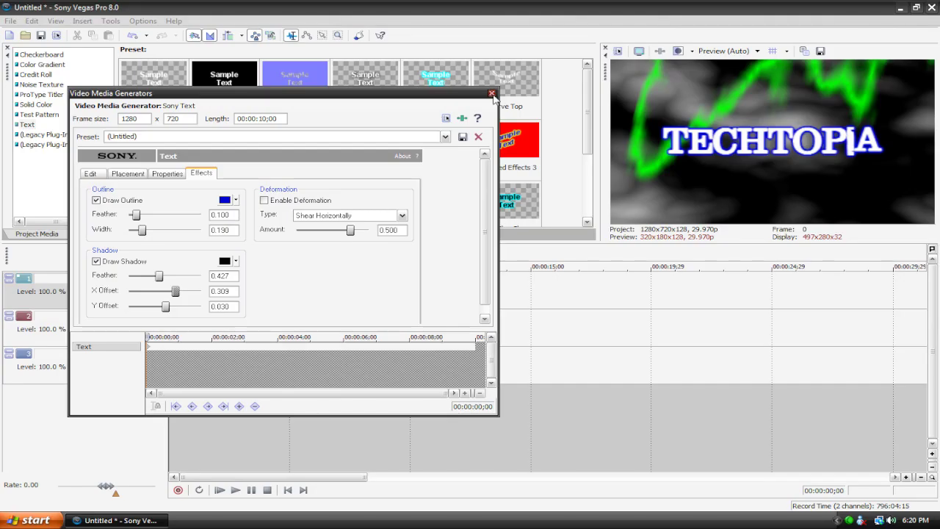
{"action": "left_click", "coordinate": [486, 97]}
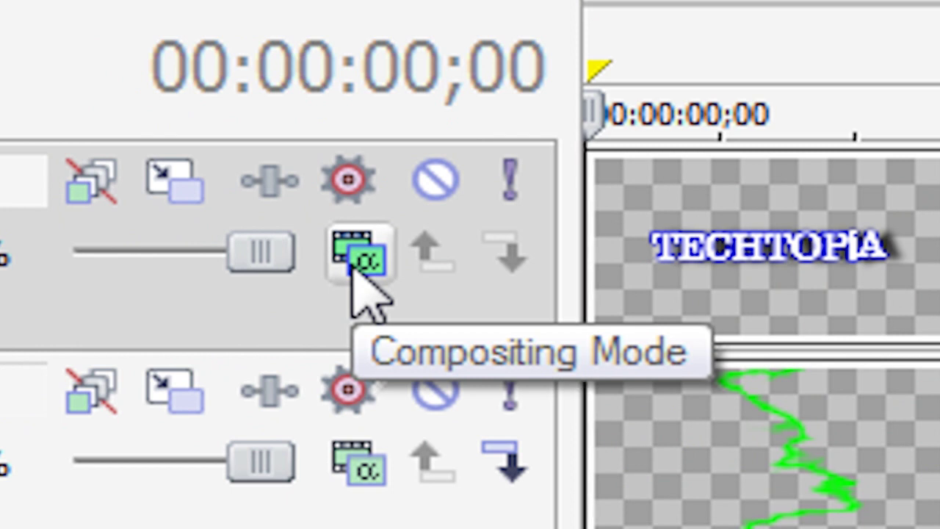
Set the text track's compositing mode to 3D Source Alpha
{"action": "left_click", "coordinate": [356, 264]}
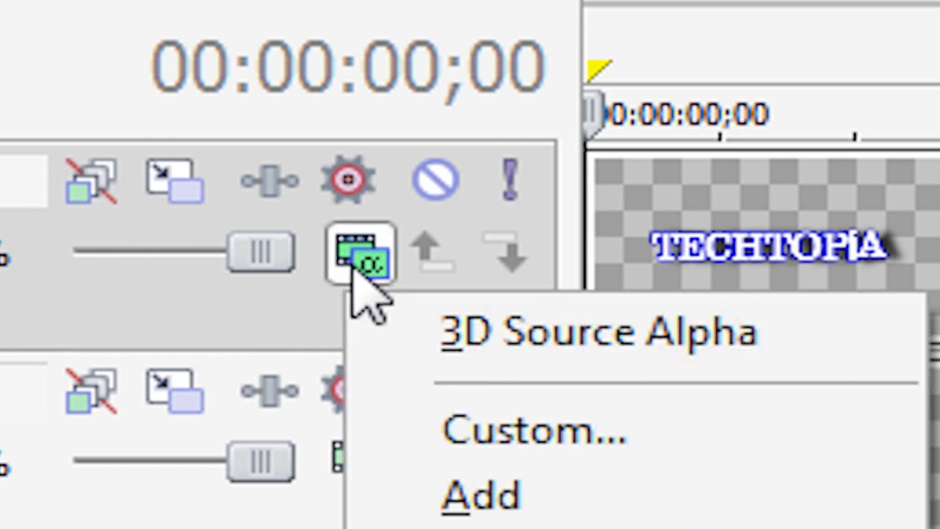
{"action": "left_click", "coordinate": [423, 327]}
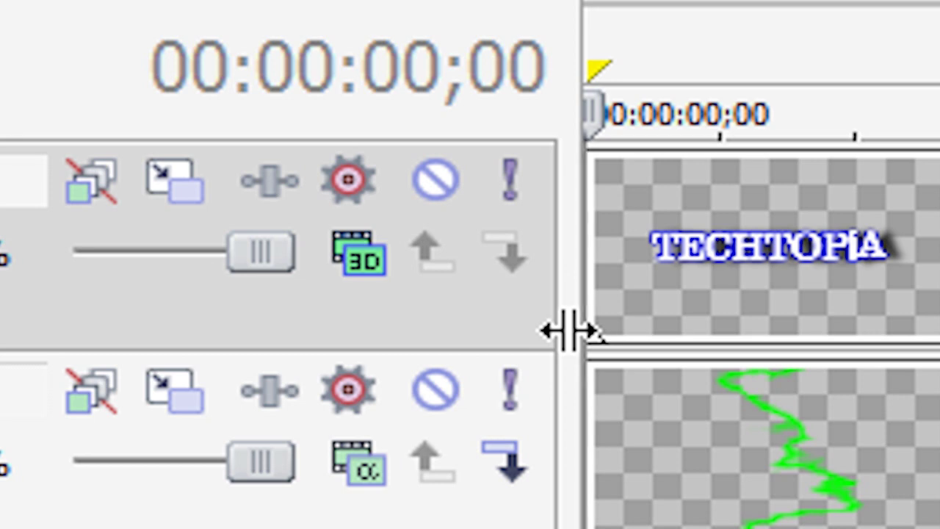
{"action": "left_click", "coordinate": [165, 183]}
In Track Motion, rotate and tilt the text plane in 3D, enlarge it and move it left
{"action": "scroll", "coordinate": [380, 321], "scroll_direction": "up", "scroll_amount": 5}
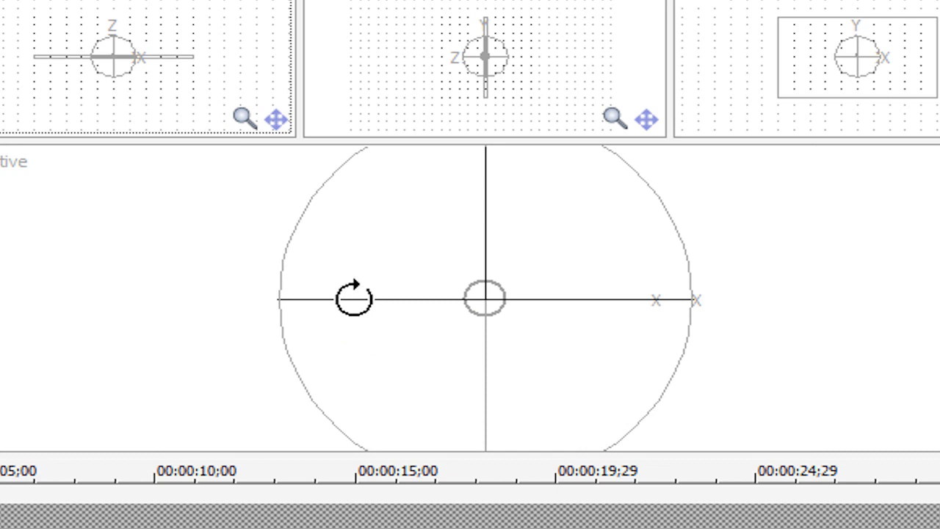
{"action": "left_click_drag", "start_coordinate": [354, 298], "coordinate": [451, 305]}
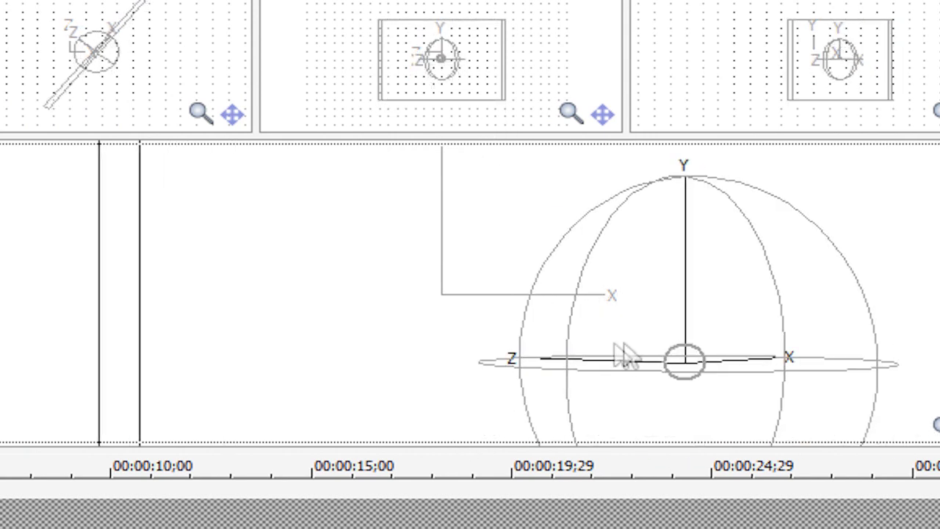
{"action": "left_click_drag", "start_coordinate": [816, 392], "coordinate": [713, 374]}
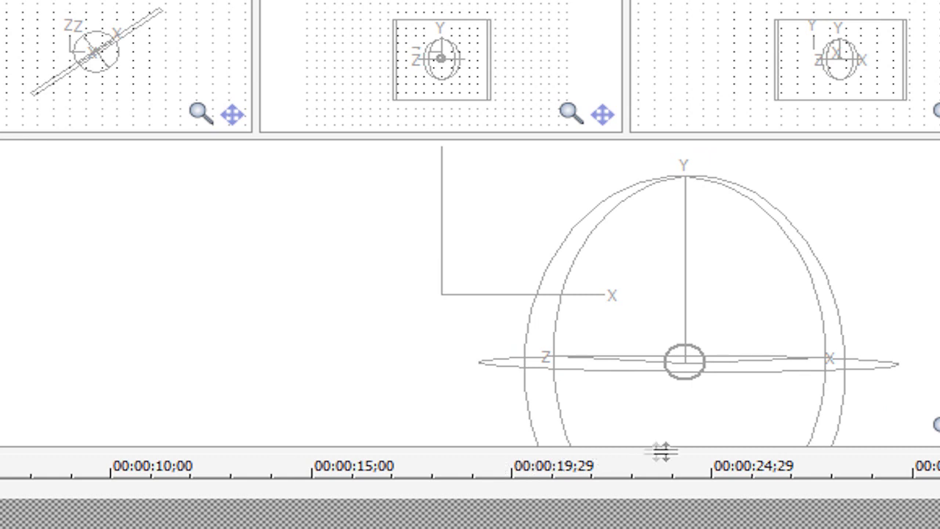
{"action": "left_click_drag", "start_coordinate": [690, 434], "coordinate": [709, 346]}
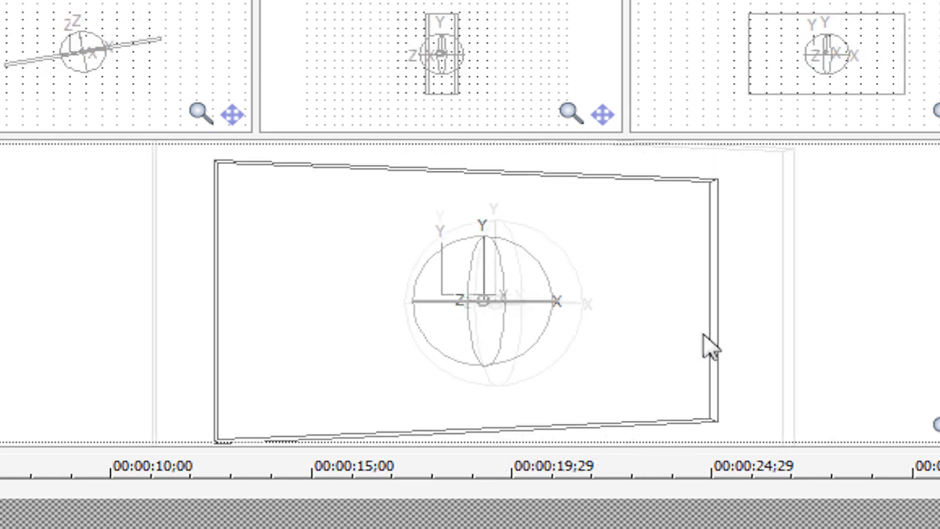
{"action": "left_click_drag", "start_coordinate": [608, 372], "coordinate": [652, 395]}
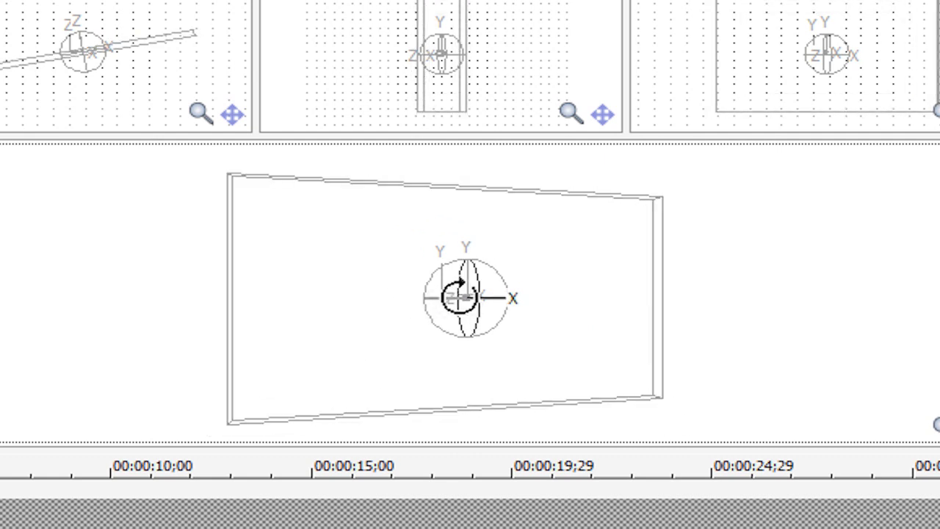
{"action": "scroll", "coordinate": [464, 293], "scroll_direction": "up", "scroll_amount": 3}
{"action": "scroll", "coordinate": [462, 292], "scroll_direction": "up", "scroll_amount": 2}
{"action": "left_click_drag", "start_coordinate": [454, 312], "coordinate": [443, 311]}
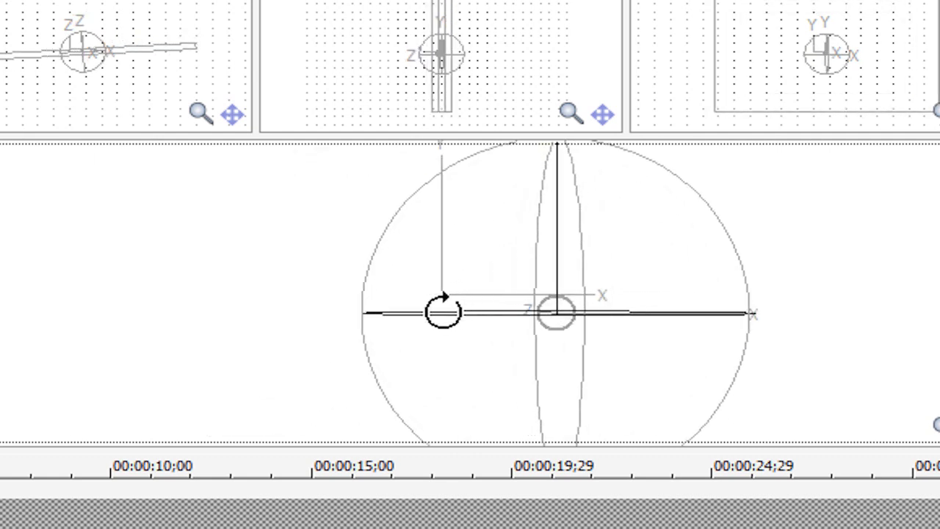
{"action": "left_click_drag", "start_coordinate": [683, 404], "coordinate": [601, 404]}
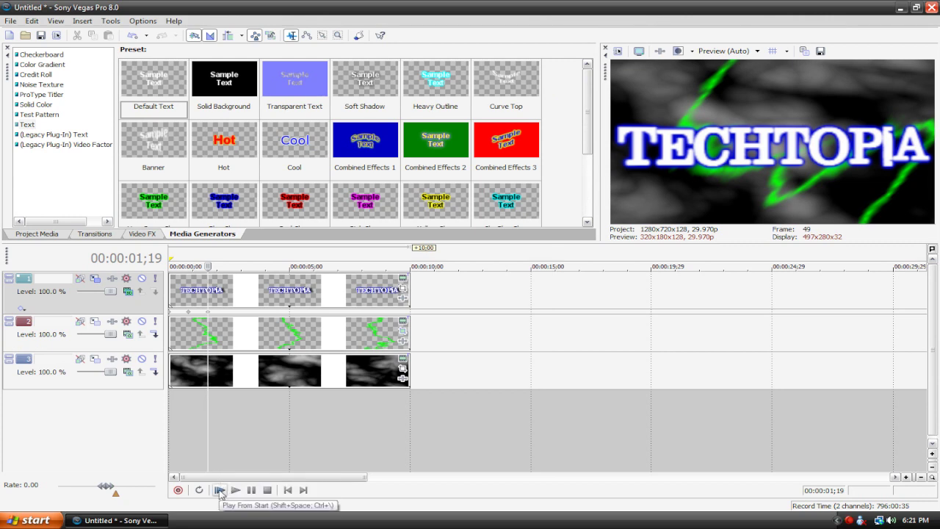
{"action": "left_click", "coordinate": [219, 490]}
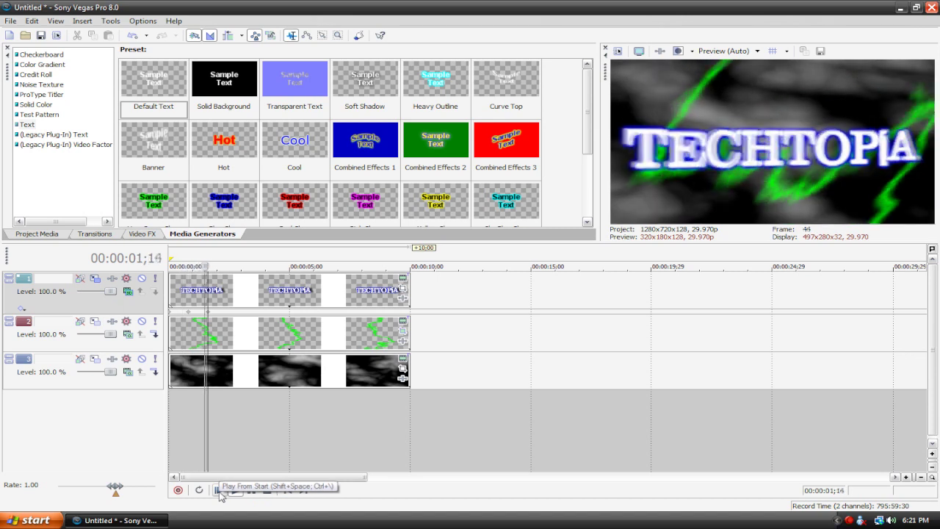
{"action": "left_click", "coordinate": [218, 492]}
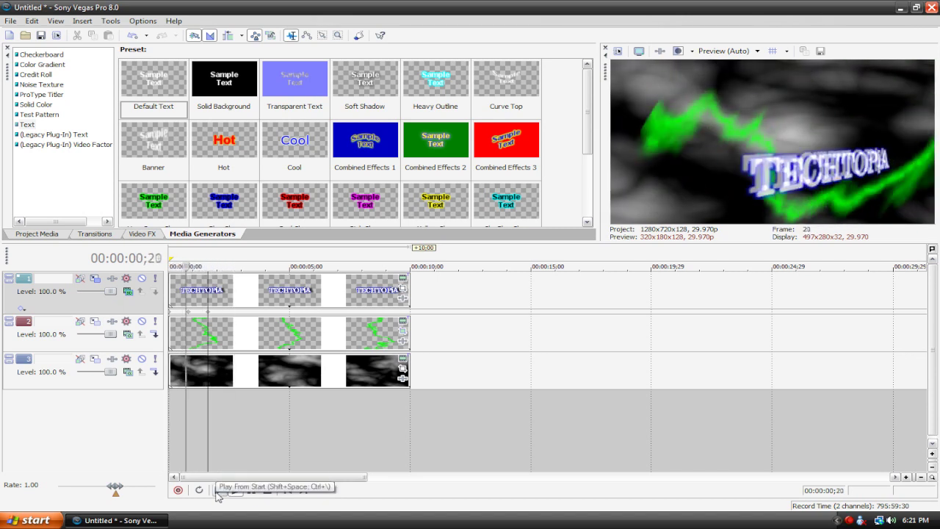
{"action": "left_click", "coordinate": [217, 492]}
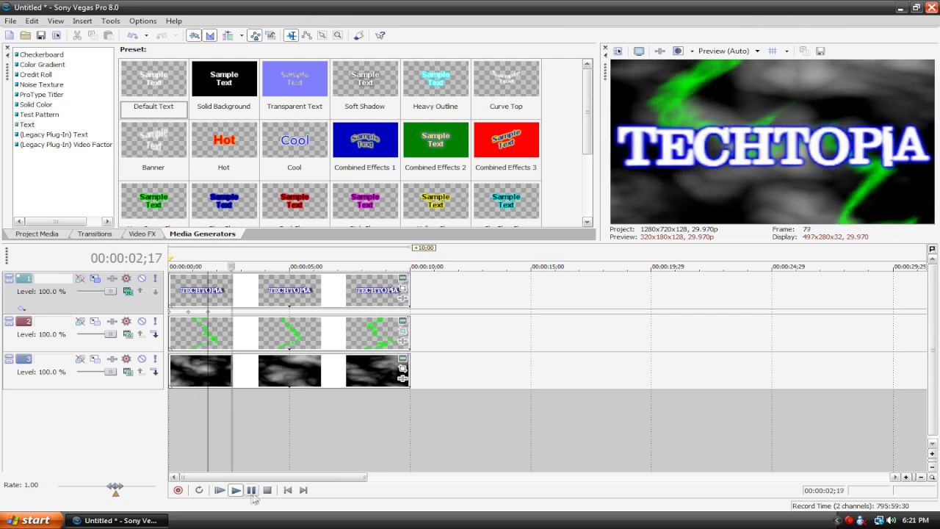
{"action": "left_click", "coordinate": [256, 491]}
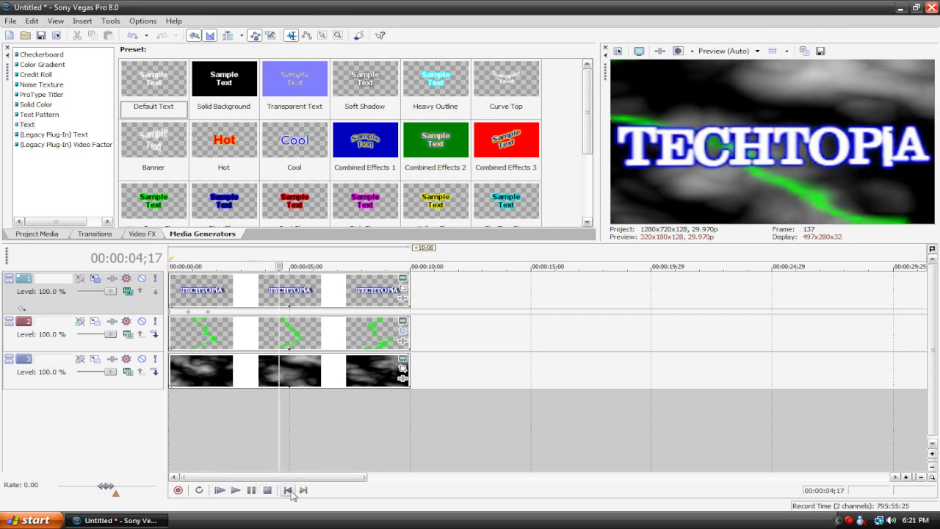
{"action": "left_click", "coordinate": [288, 490]}
{"action": "left_click", "coordinate": [235, 490]}
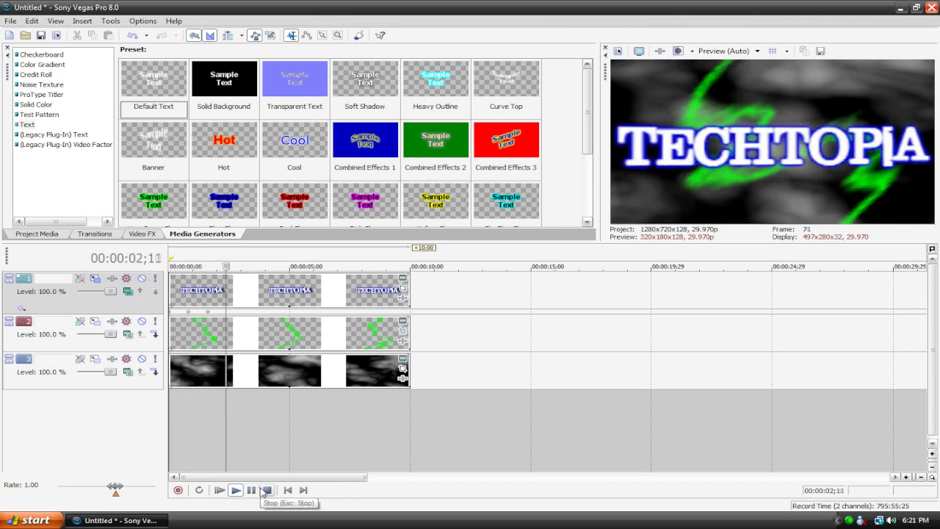
{"action": "left_click", "coordinate": [252, 490]}
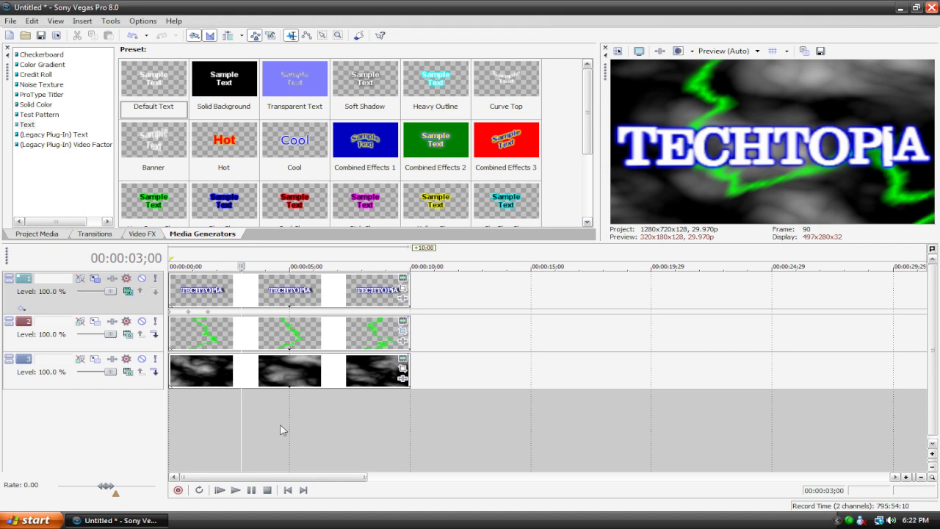
{"action": "left_click", "coordinate": [218, 491]}
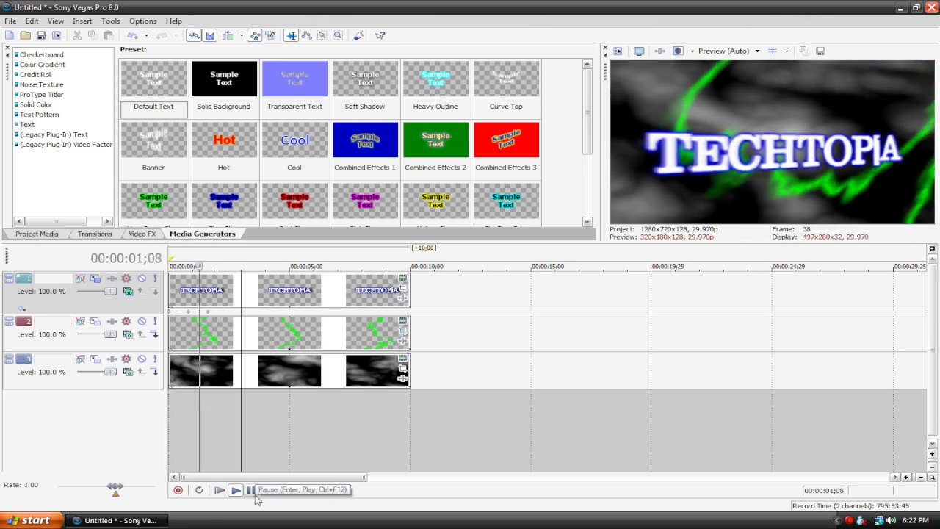
{"action": "left_click", "coordinate": [250, 497]}
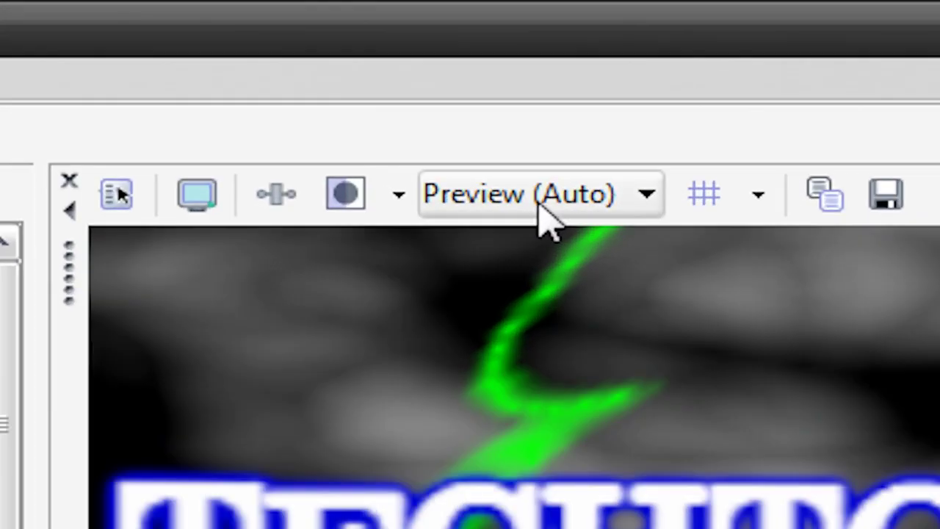
{"action": "left_click", "coordinate": [738, 51]}
{"action": "mouse_move", "coordinate": [740, 103]}
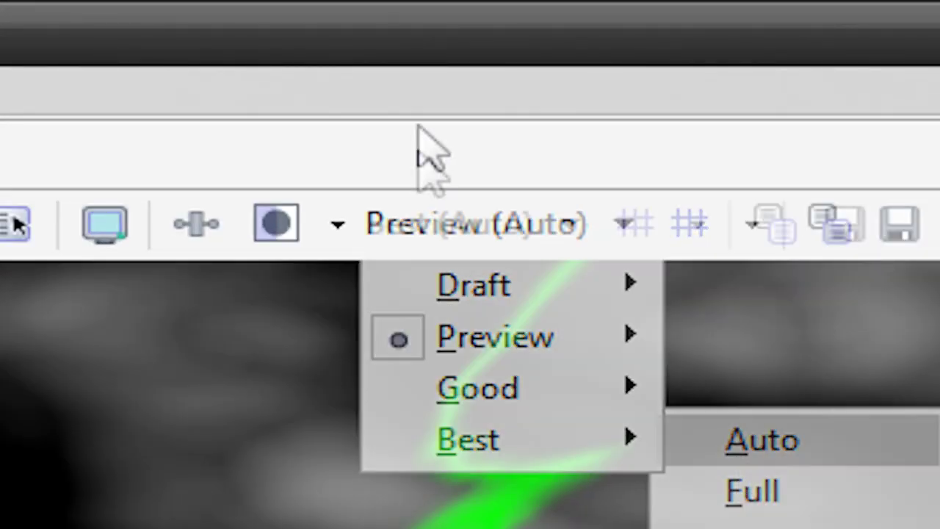
{"action": "left_click", "coordinate": [761, 439]}
{"action": "left_click", "coordinate": [561, 224]}
{"action": "mouse_move", "coordinate": [551, 346]}
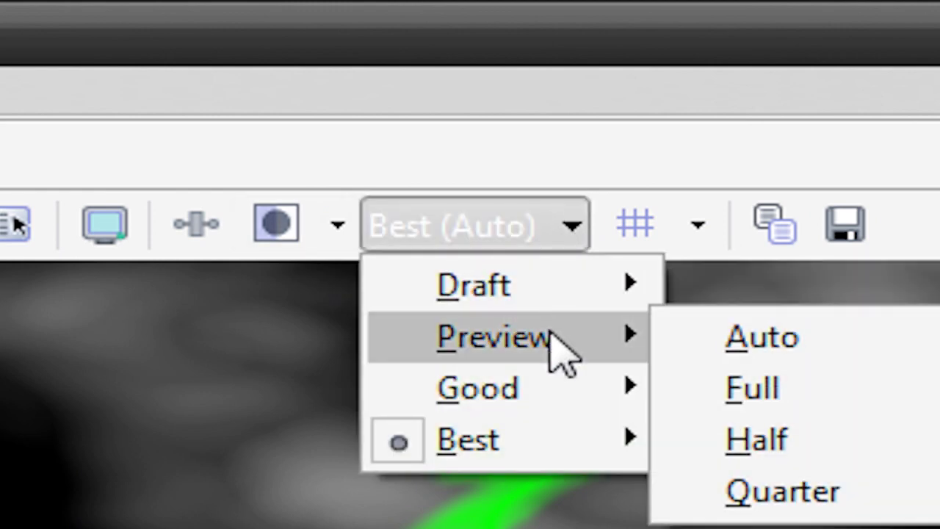
{"action": "left_click", "coordinate": [770, 360]}
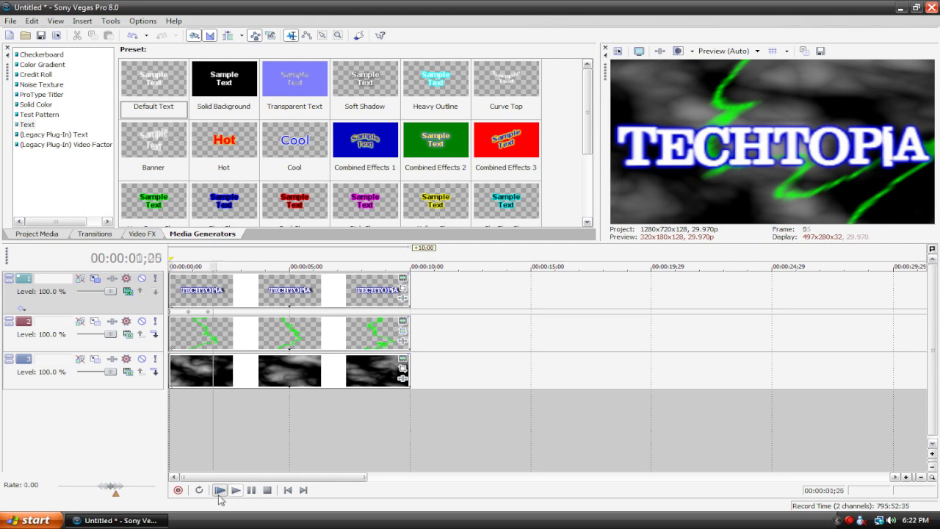
{"action": "left_click", "coordinate": [217, 490]}
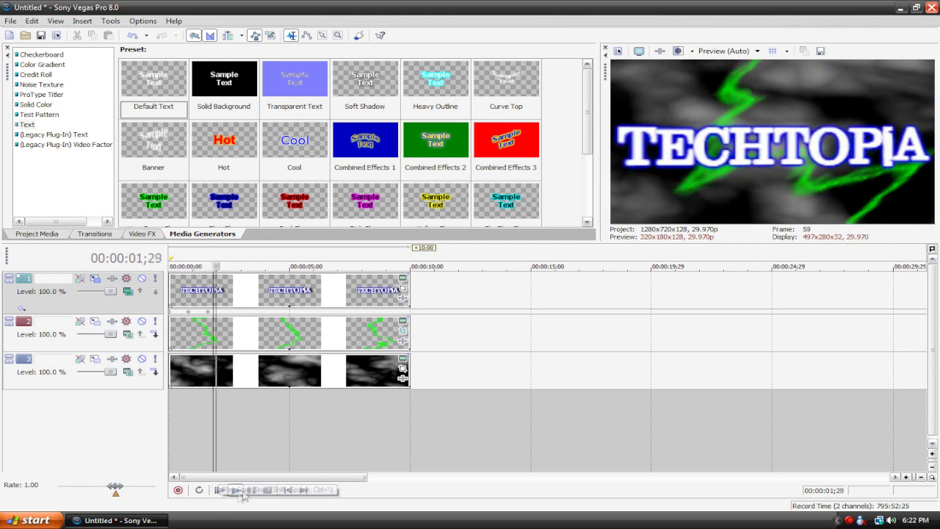
{"action": "left_click", "coordinate": [252, 490]}
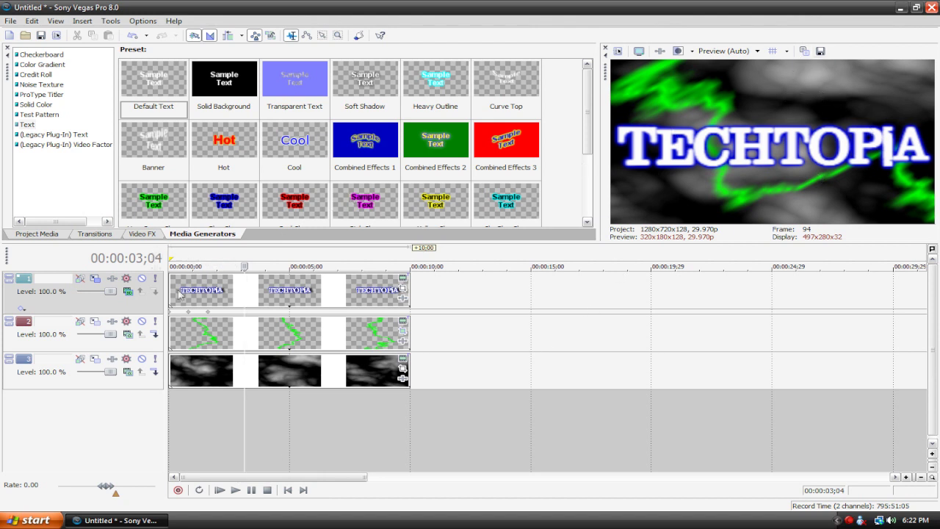
Drag TV Simulator from Video FX onto the gray cloud event on track 3
{"action": "left_click", "coordinate": [267, 491]}
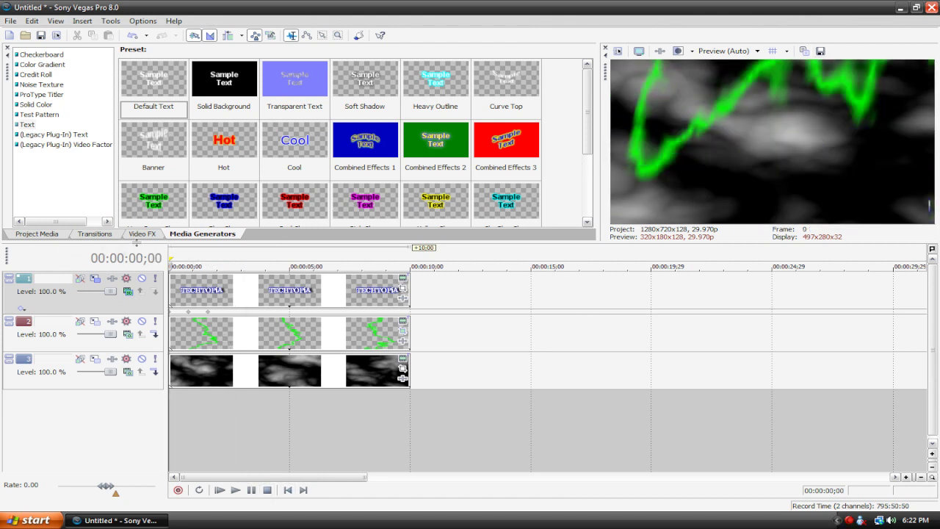
{"action": "left_click", "coordinate": [136, 234]}
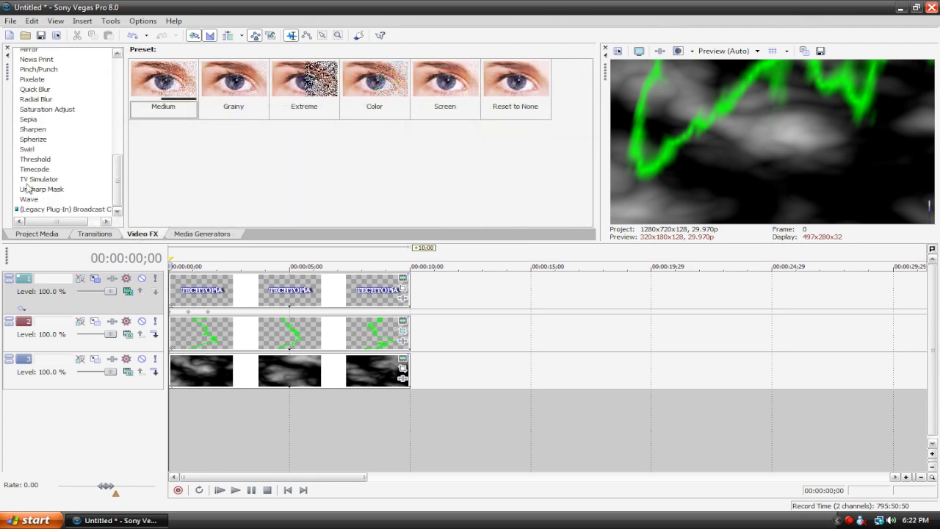
{"action": "left_click", "coordinate": [27, 182]}
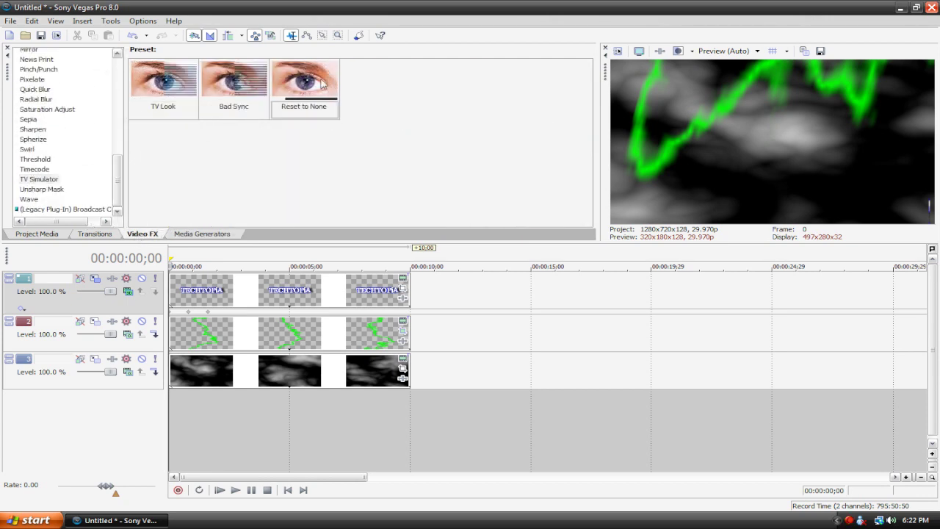
{"action": "left_click_drag", "start_coordinate": [281, 348], "coordinate": [270, 365]}
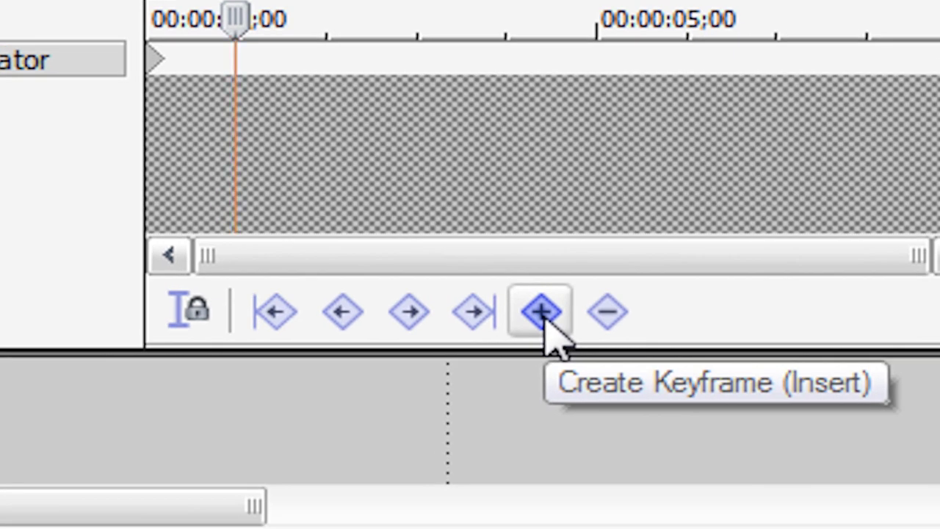
Create a TV Simulator keyframe at the playhead and set it to Hold
{"action": "left_click", "coordinate": [543, 316]}
{"action": "right_click", "coordinate": [238, 62]}
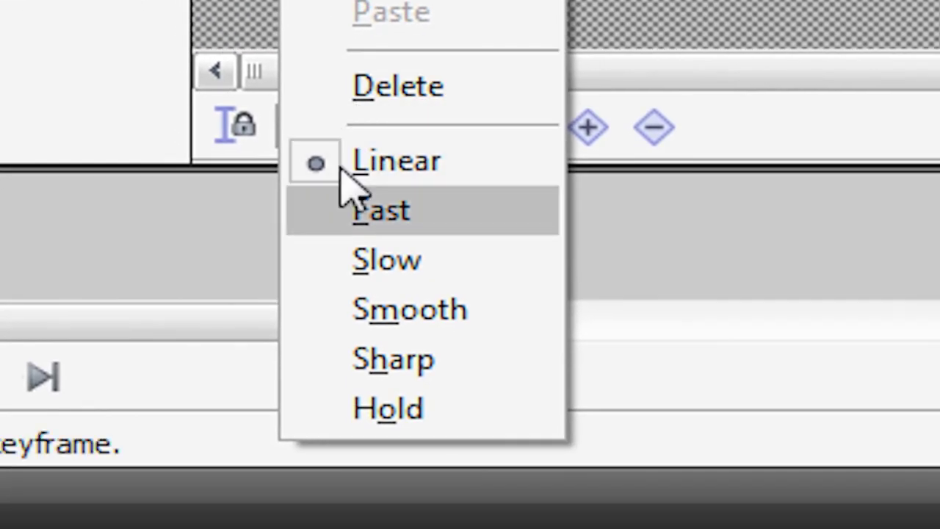
{"action": "left_click", "coordinate": [362, 402]}
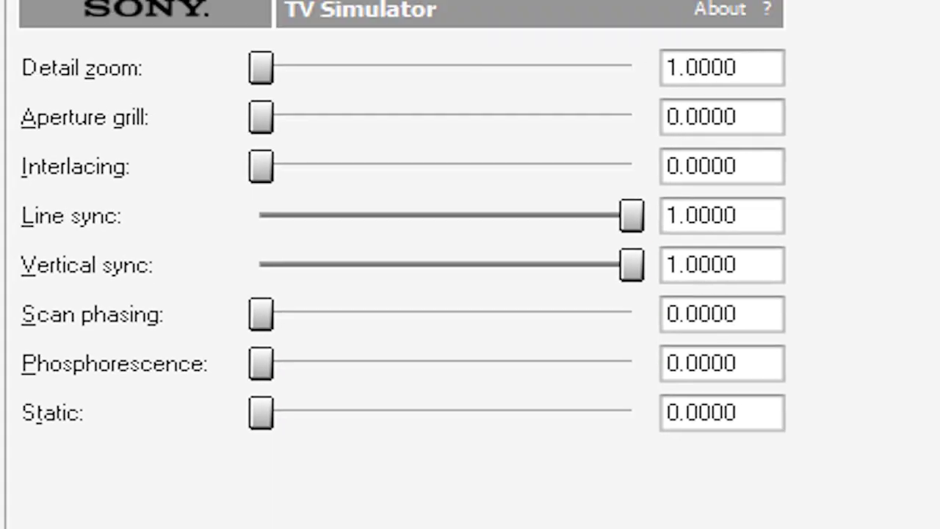
Set Static 0.6920, Phosphorescence 0.2540, Interlacing 0.3460, Aperture grill 0.4300, Detail zoom 2.1920, Line sync 0
{"action": "left_click_drag", "start_coordinate": [261, 414], "coordinate": [516, 413]}
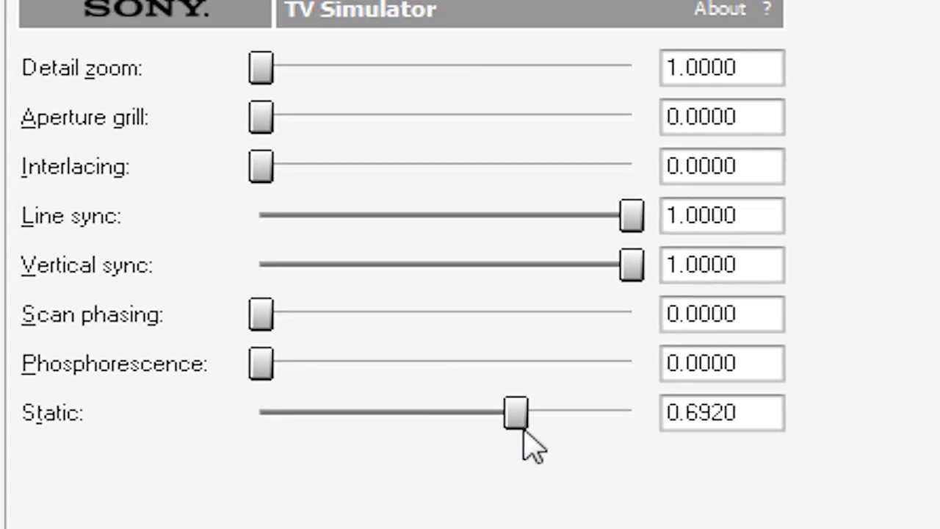
{"action": "left_click_drag", "start_coordinate": [249, 365], "coordinate": [336, 365]}
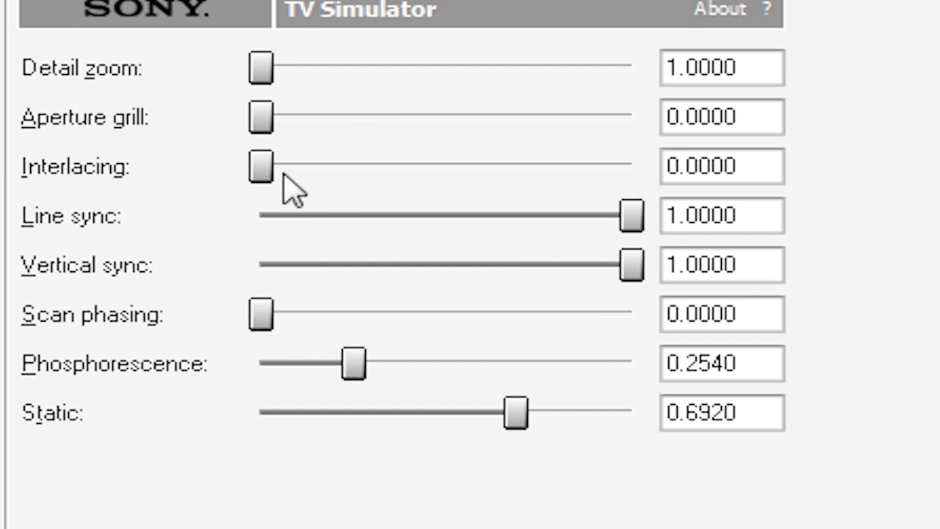
{"action": "left_click_drag", "start_coordinate": [258, 173], "coordinate": [381, 174]}
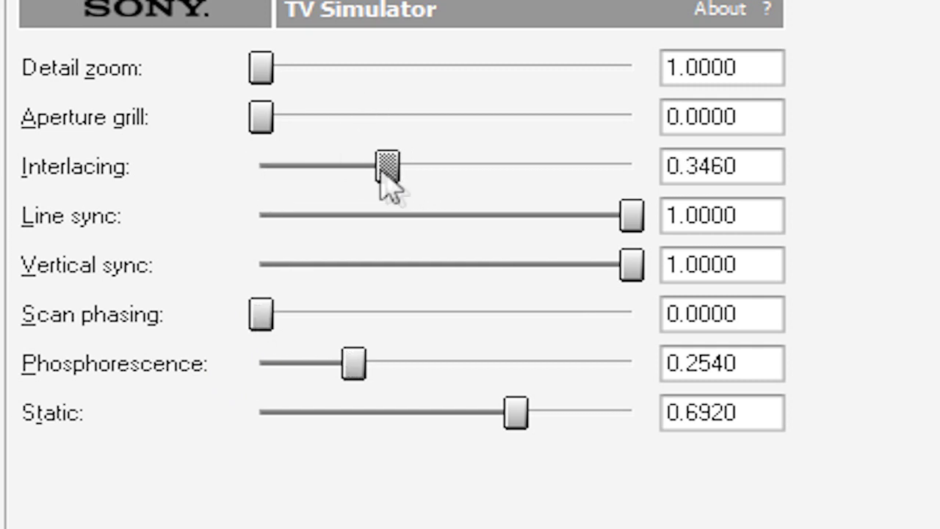
{"action": "left_click_drag", "start_coordinate": [261, 118], "coordinate": [424, 119]}
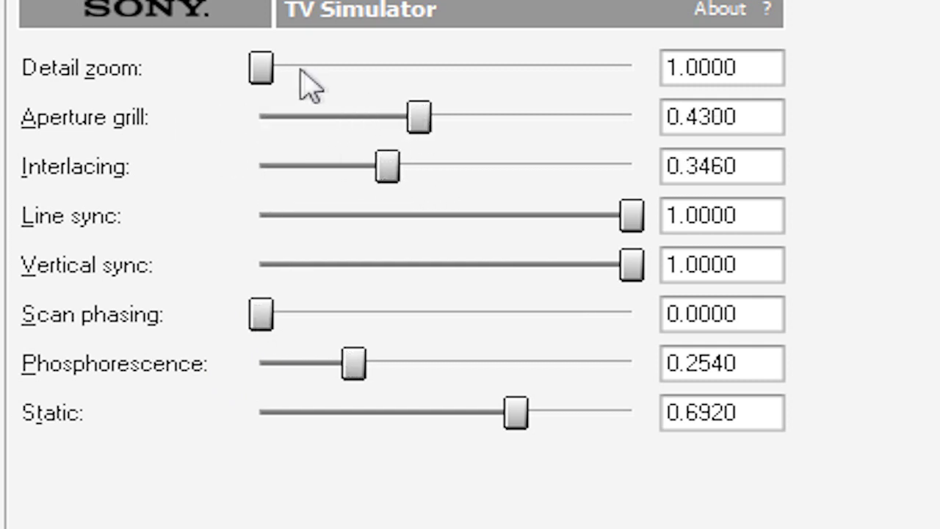
{"action": "left_click_drag", "start_coordinate": [300, 71], "coordinate": [408, 74]}
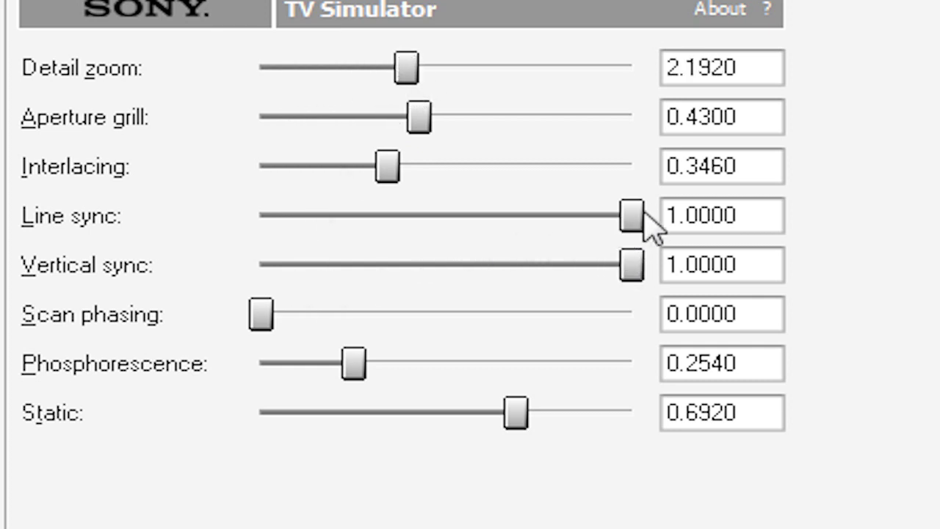
{"action": "left_click_drag", "start_coordinate": [636, 213], "coordinate": [132, 199]}
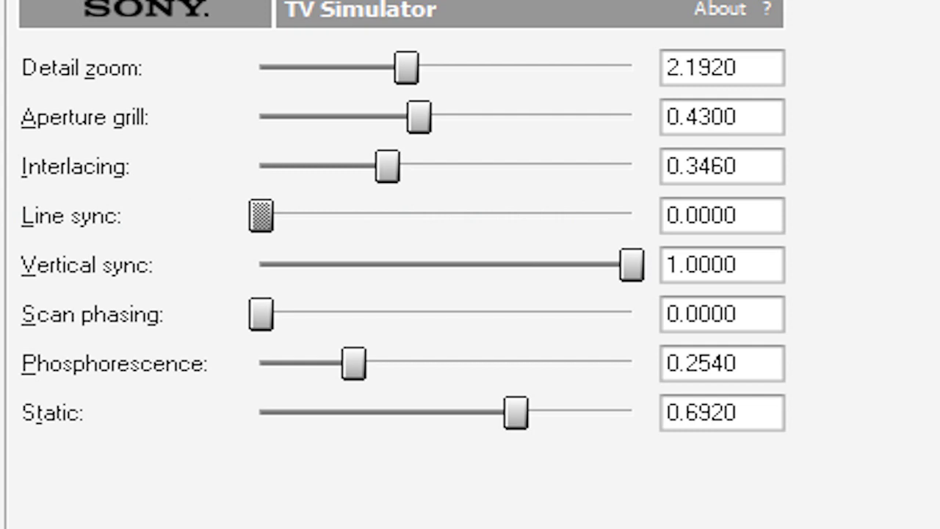
Switch the flash keyframe to Linear and move the playhead slightly later
{"action": "right_click", "coordinate": [338, 495]}
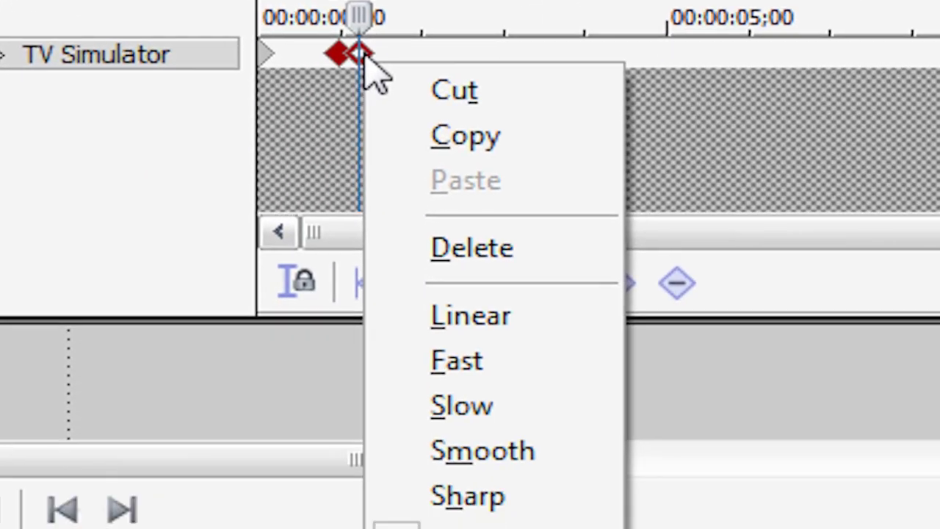
{"action": "left_click", "coordinate": [556, 315]}
{"action": "left_click", "coordinate": [375, 17]}
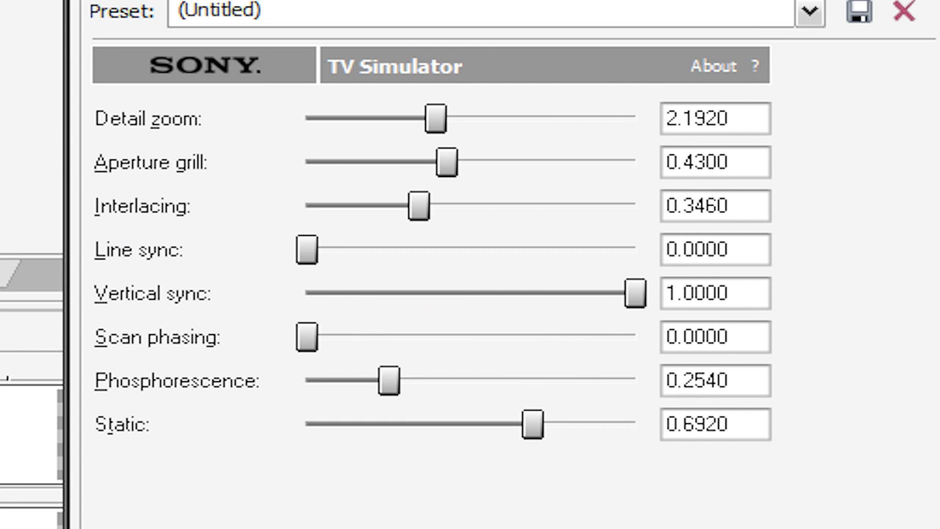
Return Static, Phosphorescence, Interlacing and Aperture grill to 0, and Line sync to 1, and reset Detail zoom
{"action": "left_click_drag", "start_coordinate": [532, 423], "coordinate": [195, 430]}
{"action": "left_click_drag", "start_coordinate": [403, 385], "coordinate": [286, 386]}
{"action": "left_click_drag", "start_coordinate": [319, 248], "coordinate": [635, 250]}
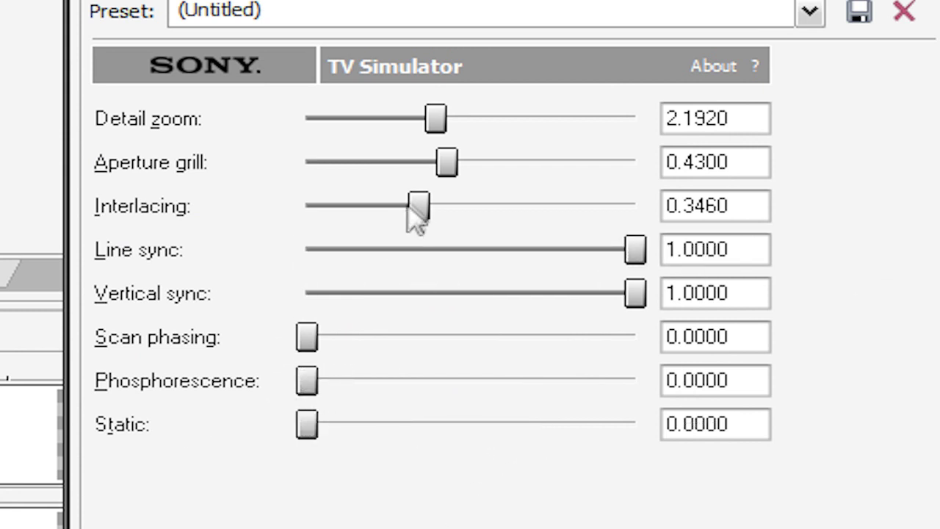
{"action": "left_click_drag", "start_coordinate": [409, 208], "coordinate": [200, 195]}
{"action": "left_click_drag", "start_coordinate": [440, 176], "coordinate": [279, 165]}
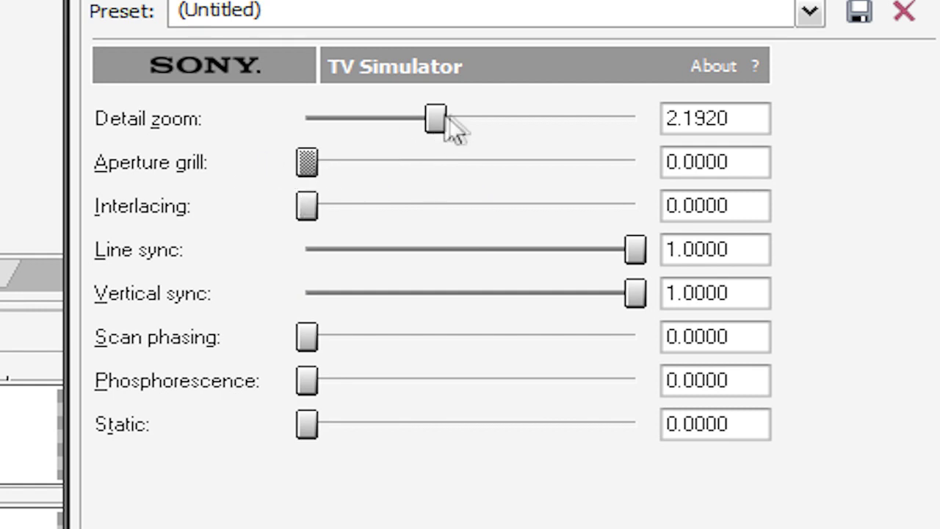
{"action": "left_click_drag", "start_coordinate": [435, 123], "coordinate": [147, 119]}
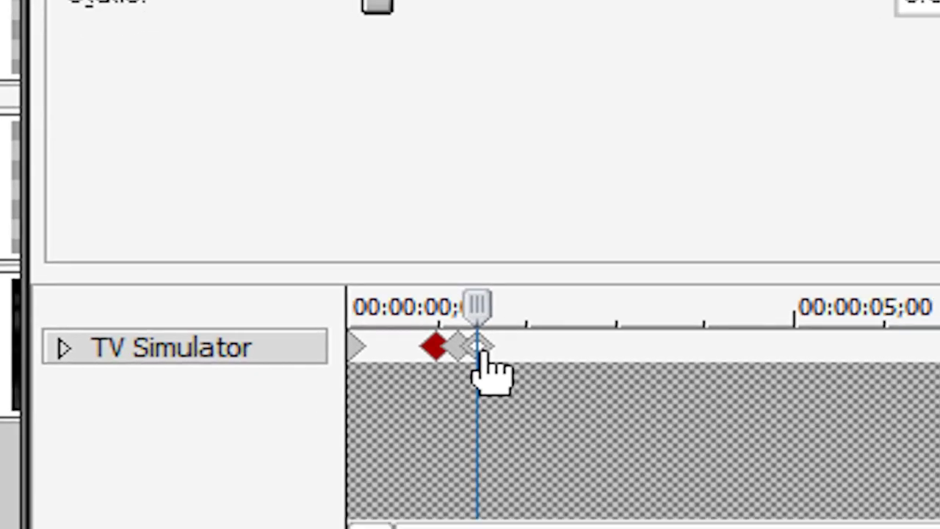
Set the last keyframe to Hold, then select and copy the three flash keyframes
{"action": "right_click", "coordinate": [505, 279]}
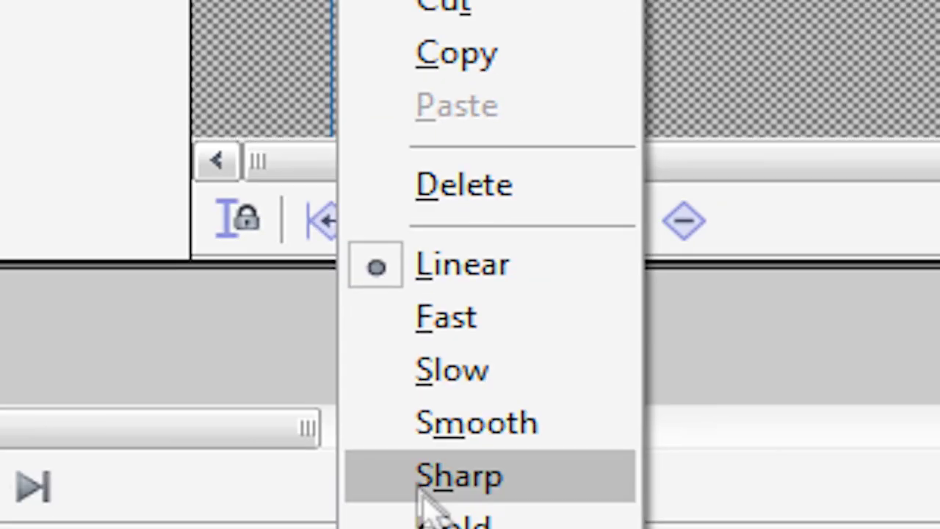
{"action": "left_click", "coordinate": [447, 521]}
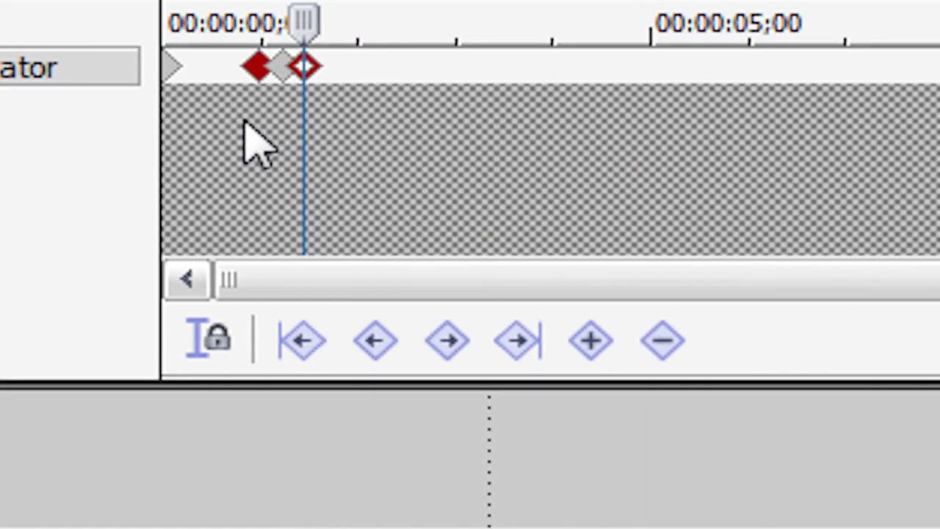
{"action": "scroll", "coordinate": [330, 339], "scroll_direction": "up", "scroll_amount": 2}
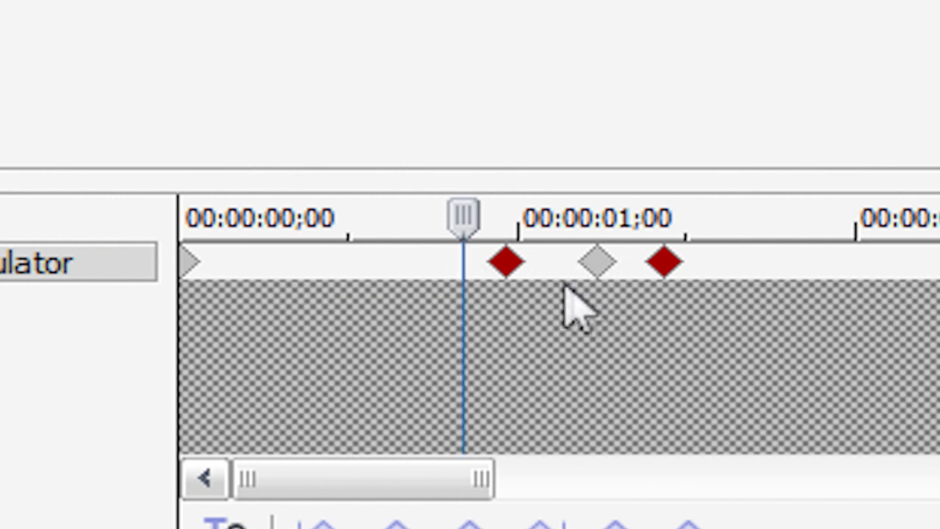
{"action": "scroll", "coordinate": [294, 303], "scroll_direction": "down", "scroll_amount": 3}
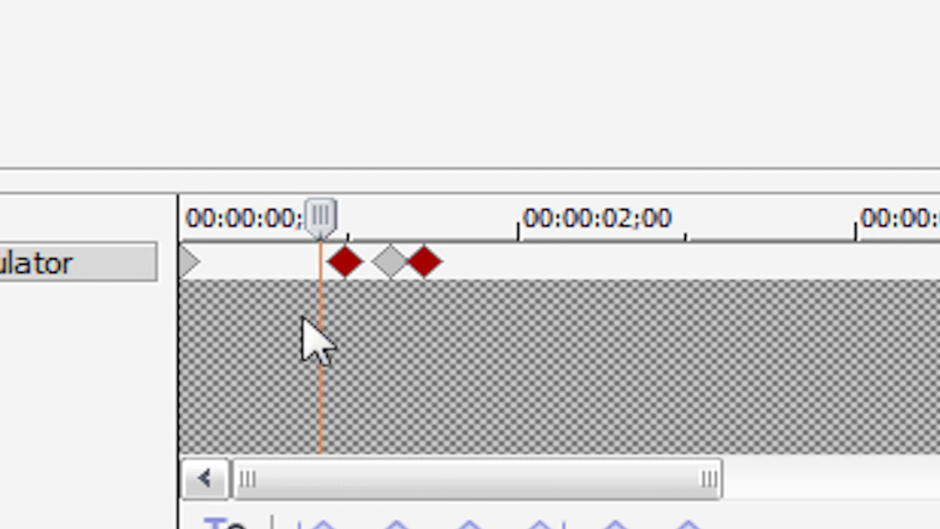
{"action": "left_click", "coordinate": [647, 262]}
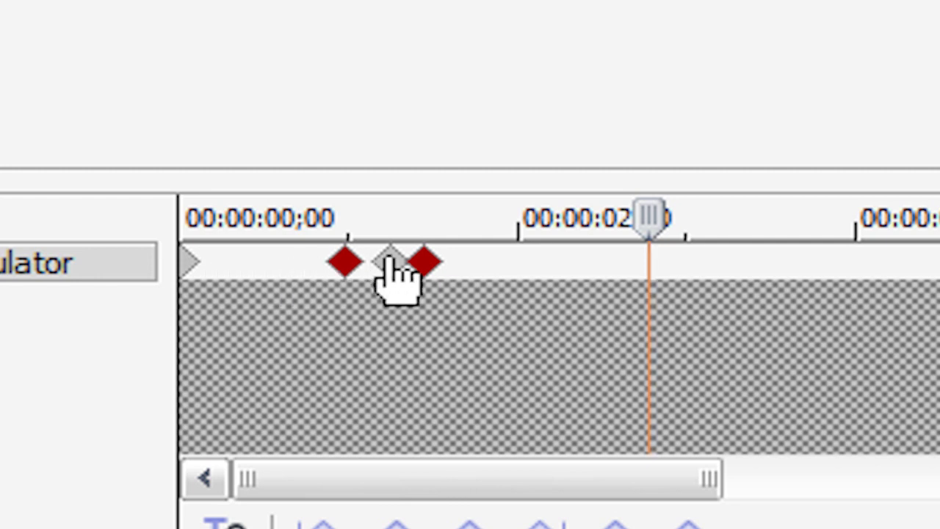
{"action": "left_click_drag", "start_coordinate": [494, 266], "coordinate": [279, 265]}
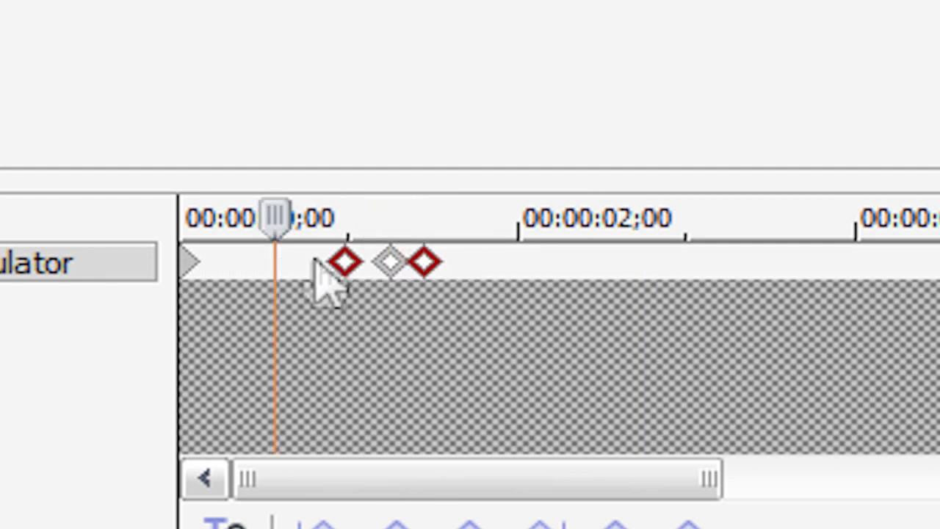
{"action": "right_click", "coordinate": [400, 272]}
{"action": "left_click", "coordinate": [440, 390]}
Paste the flash keyframe group at four later points along the cloud clip
{"action": "scroll", "coordinate": [629, 325], "scroll_direction": "down", "scroll_amount": 2}
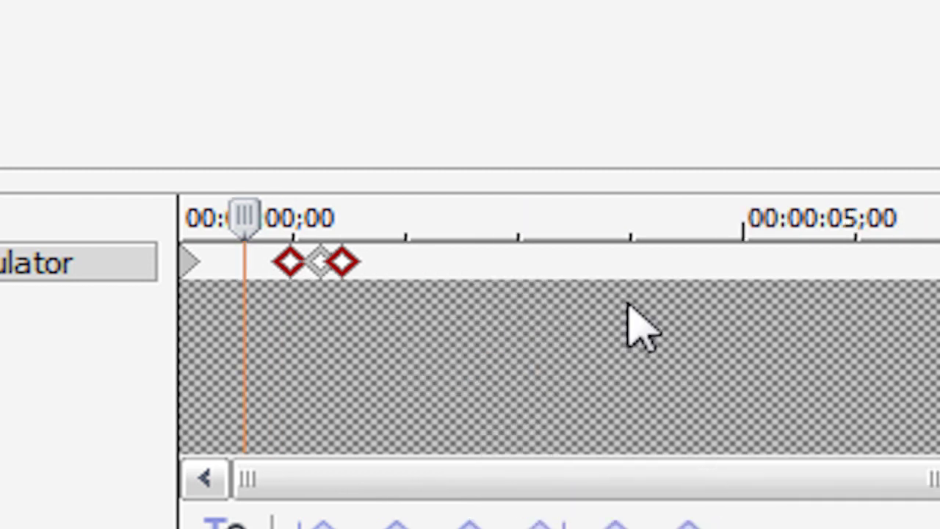
{"action": "left_click", "coordinate": [438, 278]}
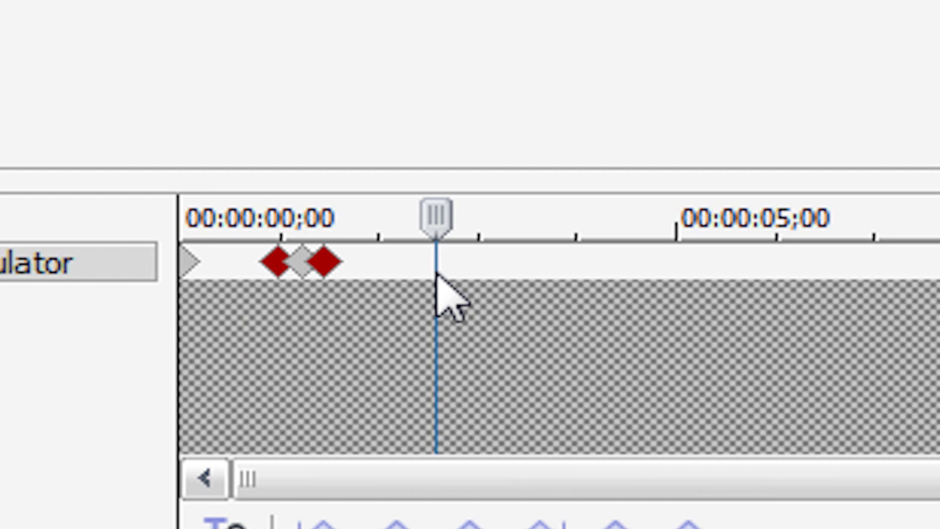
{"action": "key", "text": "ctrl+v"}
{"action": "left_click", "coordinate": [607, 272]}
{"action": "key", "text": "ctrl+v"}
{"action": "left_click", "coordinate": [832, 268]}
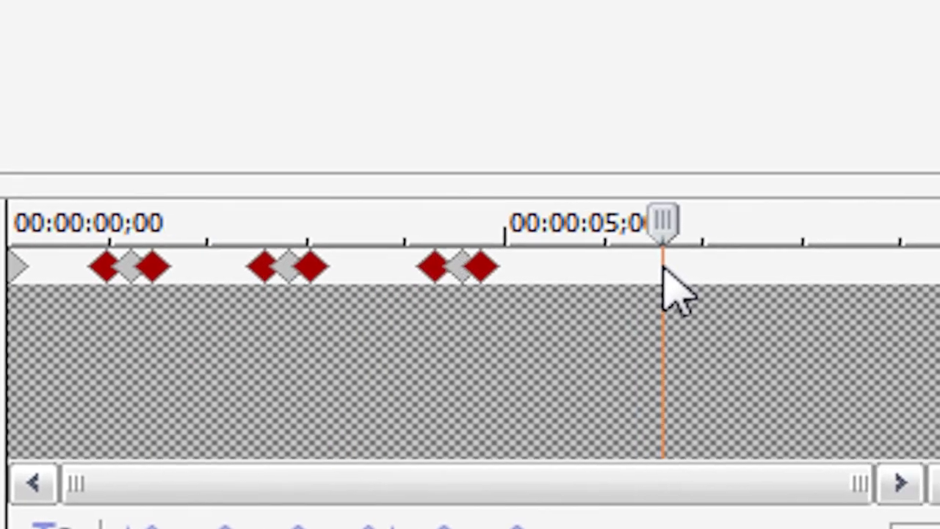
{"action": "key", "text": "ctrl+v"}
{"action": "left_click", "coordinate": [820, 264]}
{"action": "right_click", "coordinate": [820, 264]}
{"action": "left_click", "coordinate": [800, 424]}
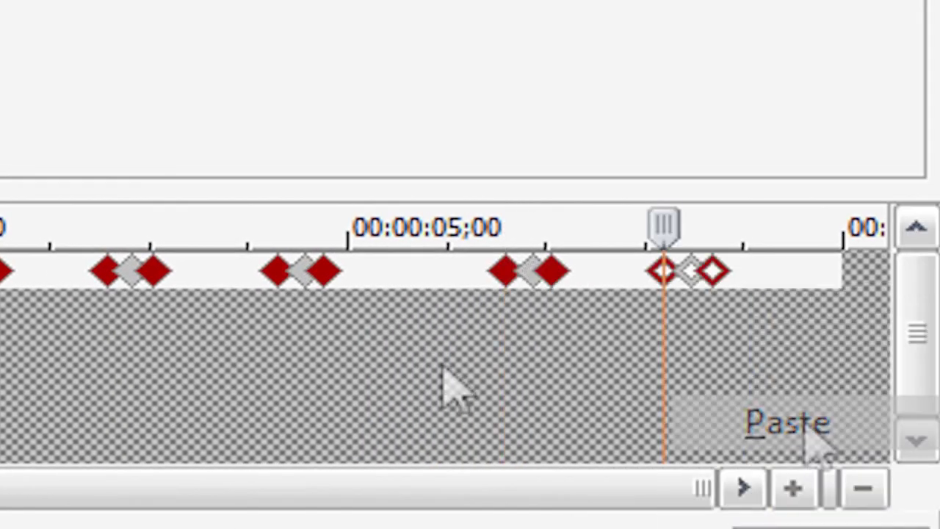
{"action": "left_click", "coordinate": [41, 385]}
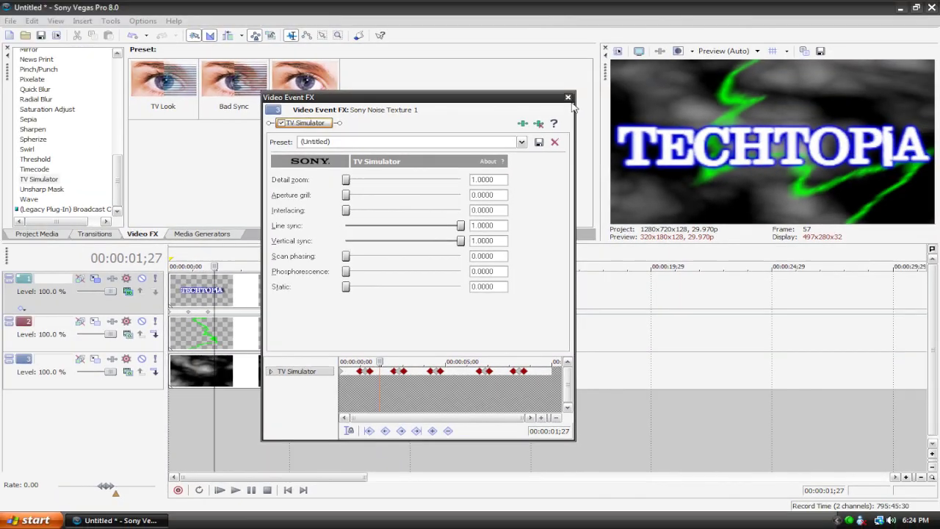
Close the Video Event FX dialog and play the TECHTOPIA intro from the start
{"action": "left_click", "coordinate": [567, 97]}
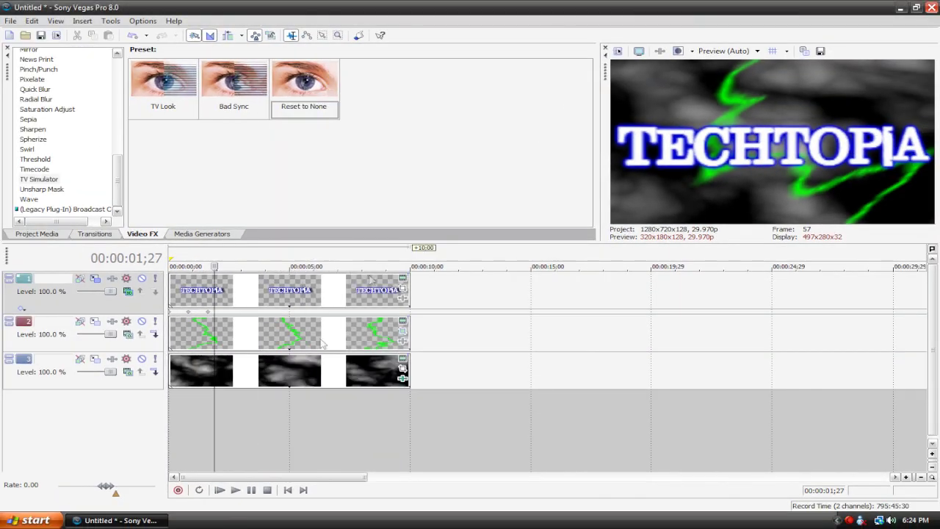
{"action": "left_click", "coordinate": [221, 490]}
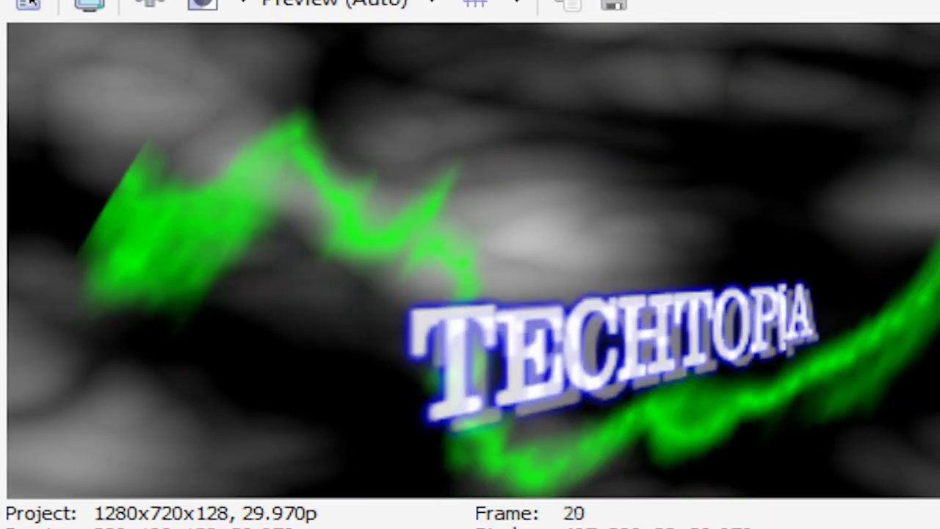